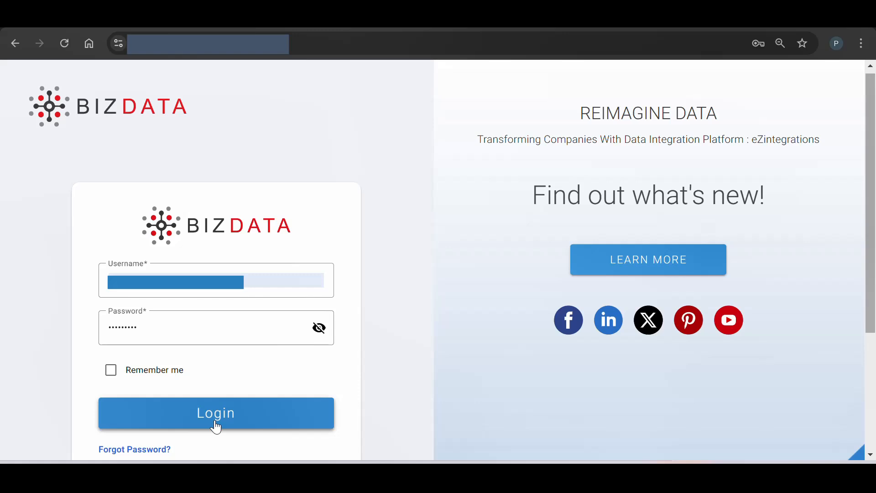
# Log in to the Bizdata platform and start a new integration bridge in eZintegrations
pyautogui.click(217, 428)
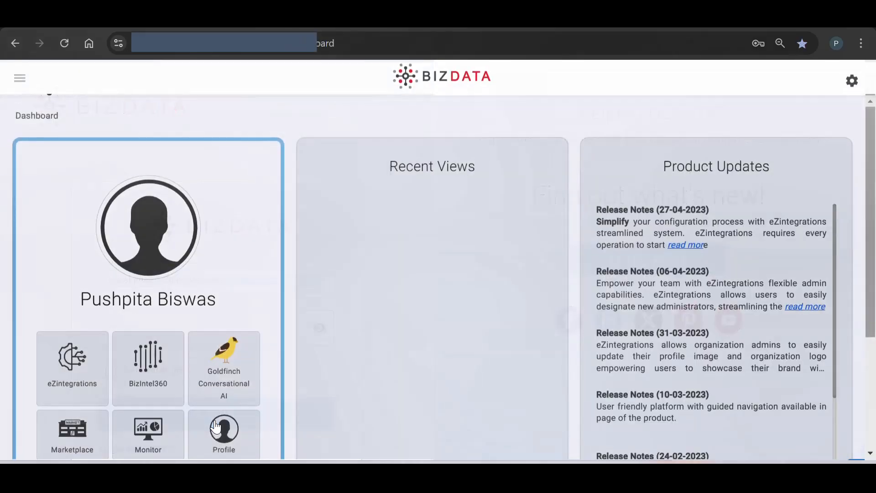
pyautogui.click(71, 372)
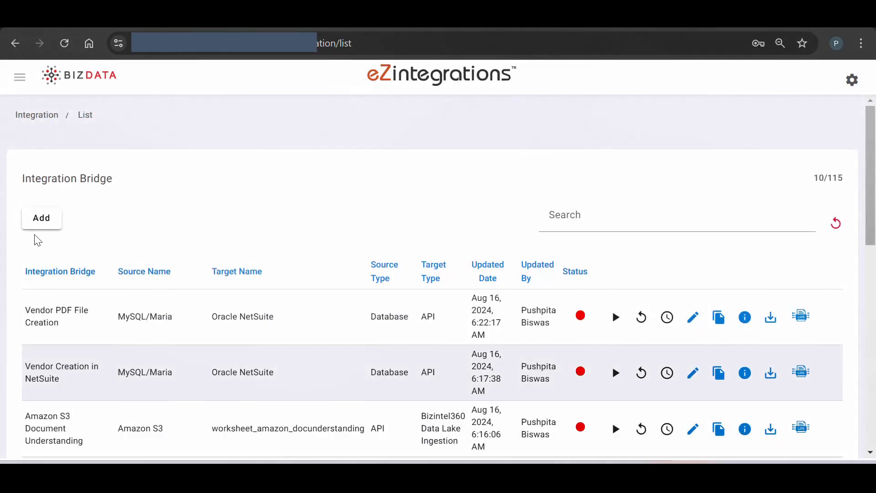
pyautogui.click(44, 228)
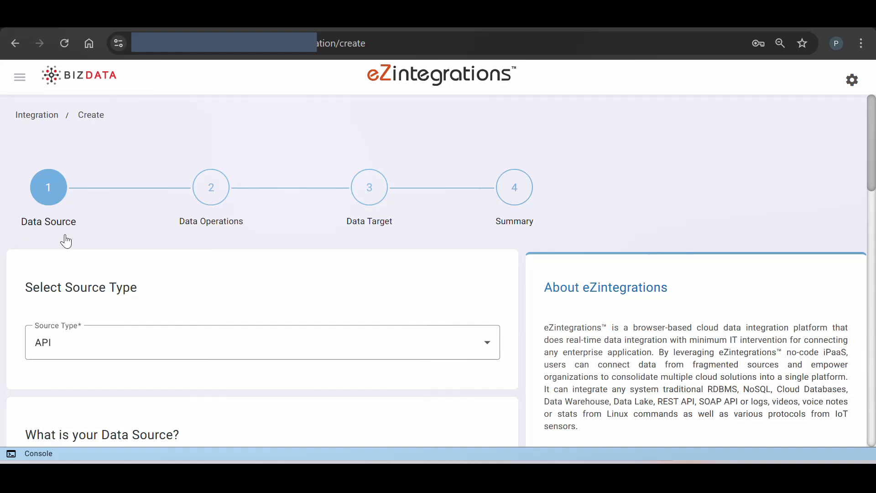
# Choose API as the source type for the new integration bridge
pyautogui.scroll(-3, 72, 241)
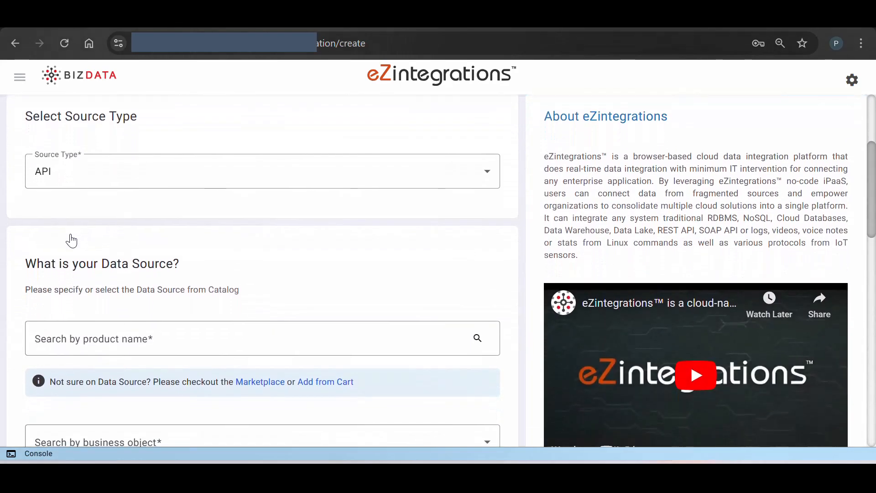
pyautogui.click(83, 186)
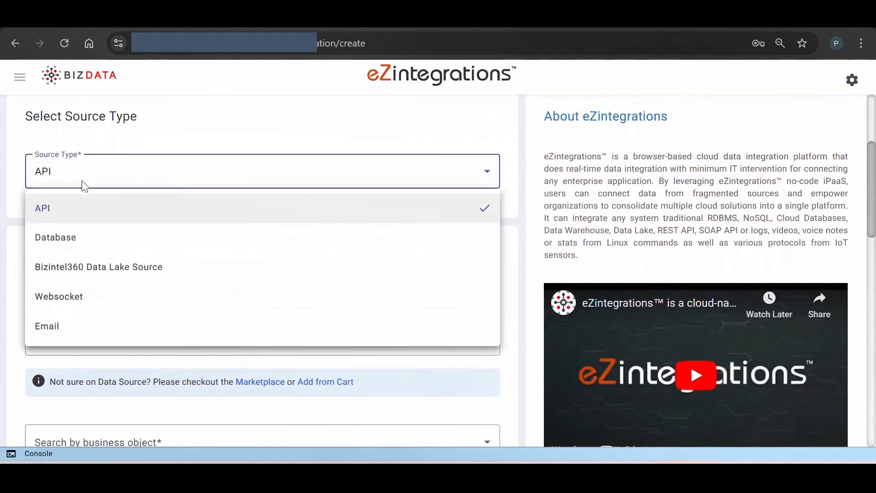
pyautogui.click(78, 212)
# Choose to create a new data source and set its product name to eCommerce Data
pyautogui.scroll(-2, 103, 270)
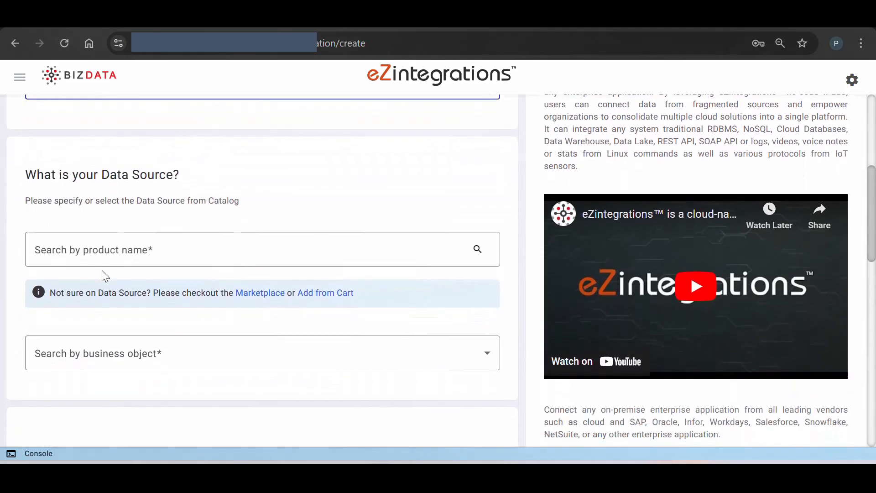
pyautogui.click(104, 255)
pyautogui.click(105, 297)
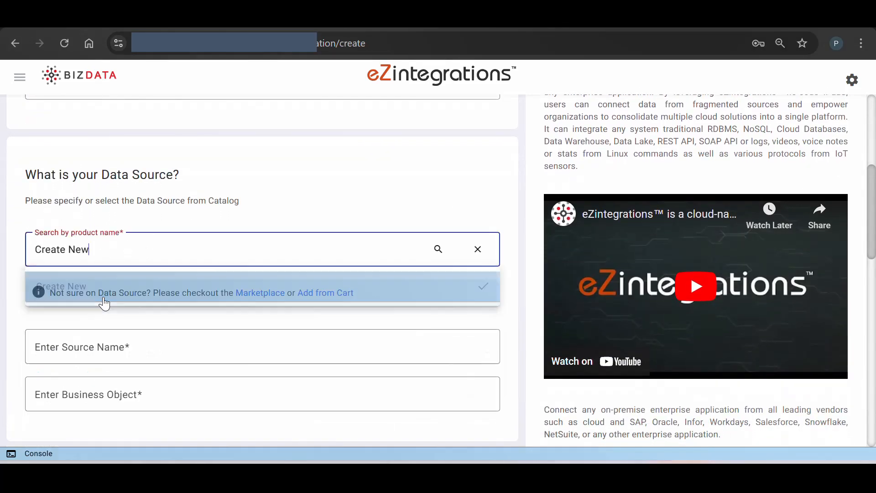
pyautogui.write('A')
pyautogui.press('BackSpace')
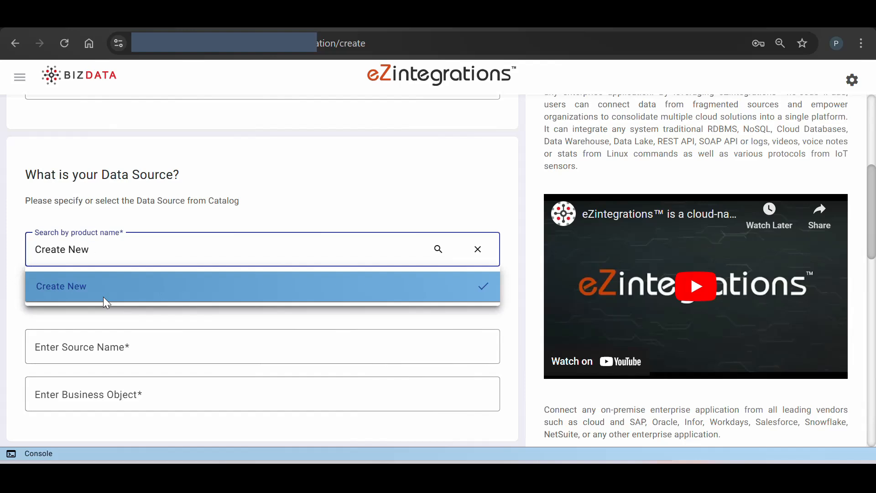
pyautogui.hotkey('ctrl', 'a')
pyautogui.press('BackSpace')
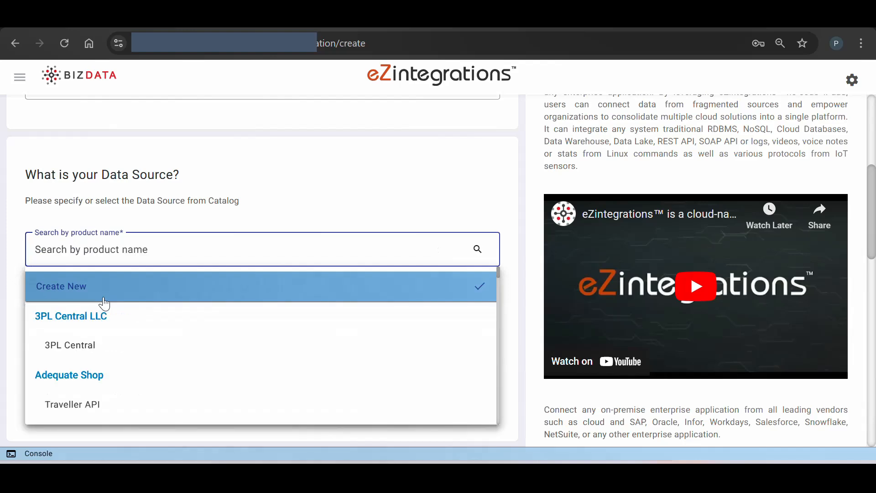
pyautogui.write('eCommerce Data')
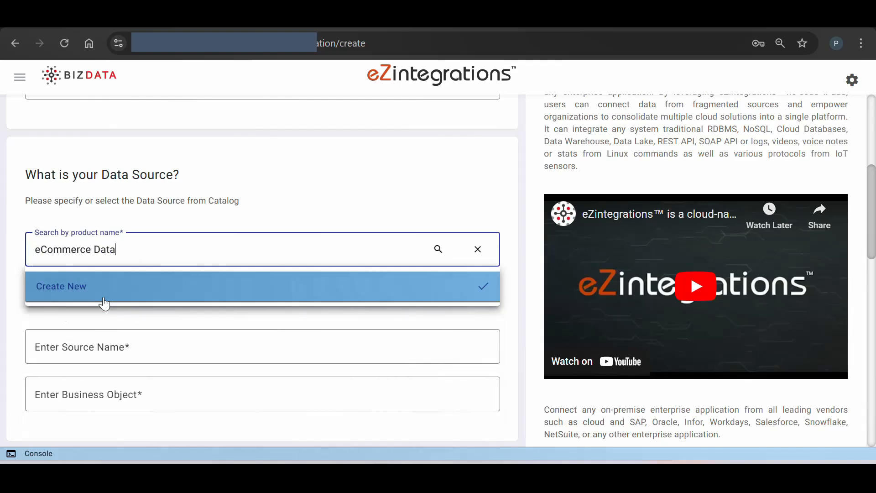
# Reuse the product name eCommerce Data as the source name and set the business object to Sales Order Data
pyautogui.click(104, 359)
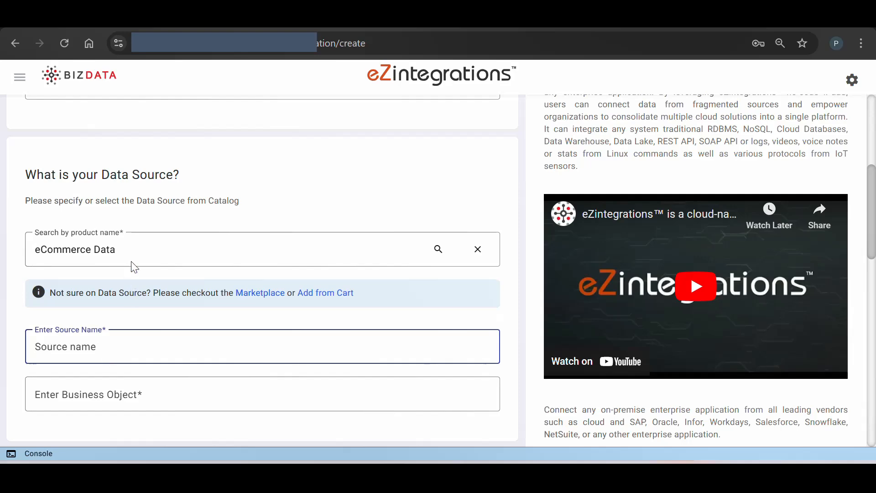
pyautogui.click(134, 247)
pyautogui.hotkey('ctrl', 'a')
pyautogui.hotkey('ctrl', 'c')
pyautogui.click(102, 347)
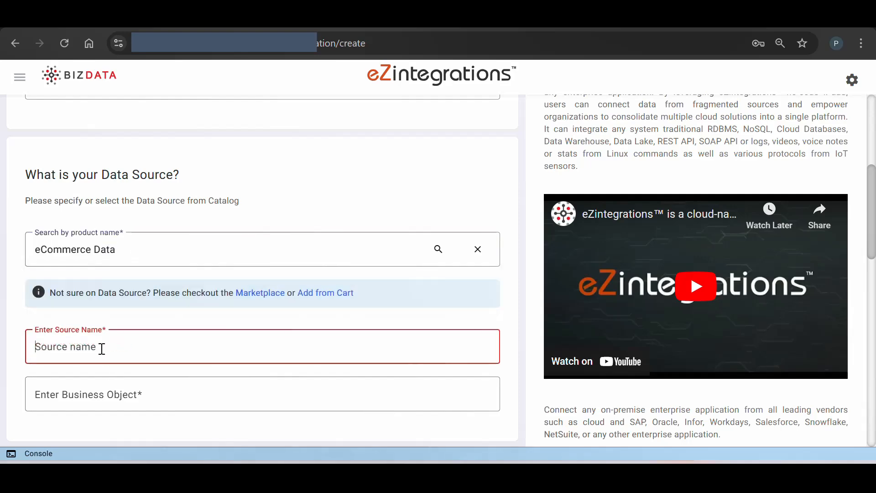
pyautogui.hotkey('ctrl', 'v')
pyautogui.click(94, 393)
pyautogui.write('Sales Order Data')
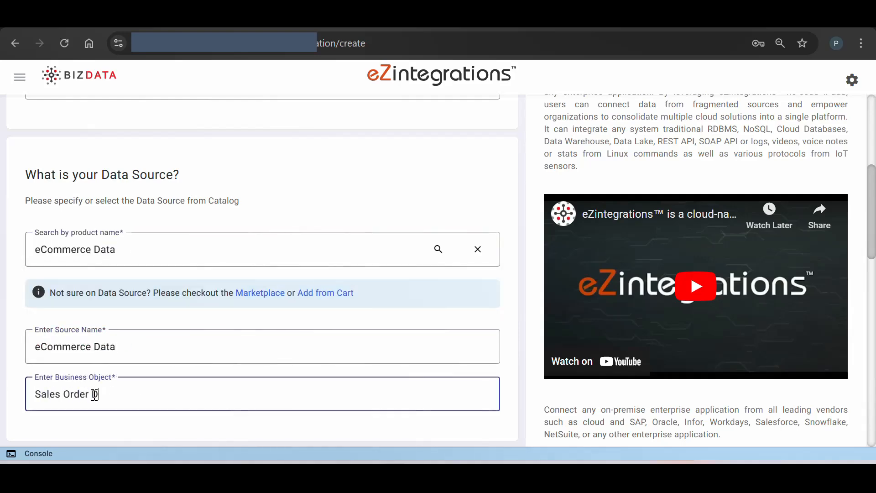
pyautogui.scroll(-3, 95, 394)
pyautogui.scroll(-5, 95, 395)
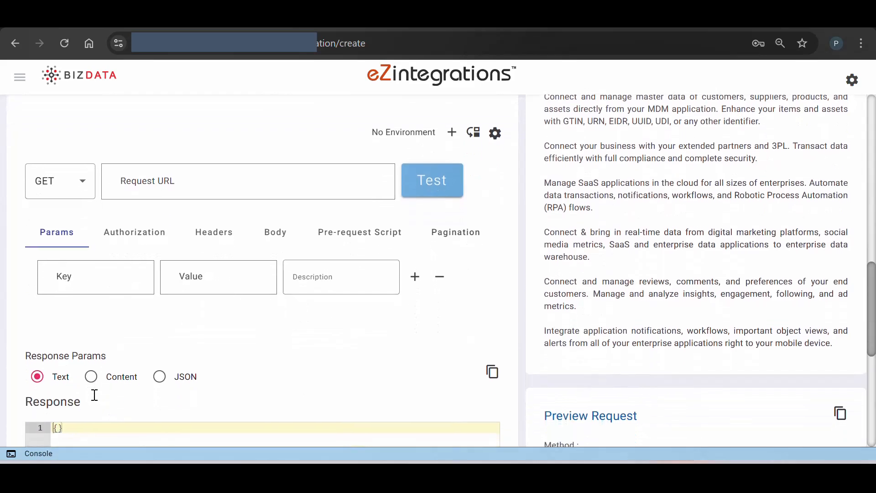
pyautogui.scroll(-1, 93, 395)
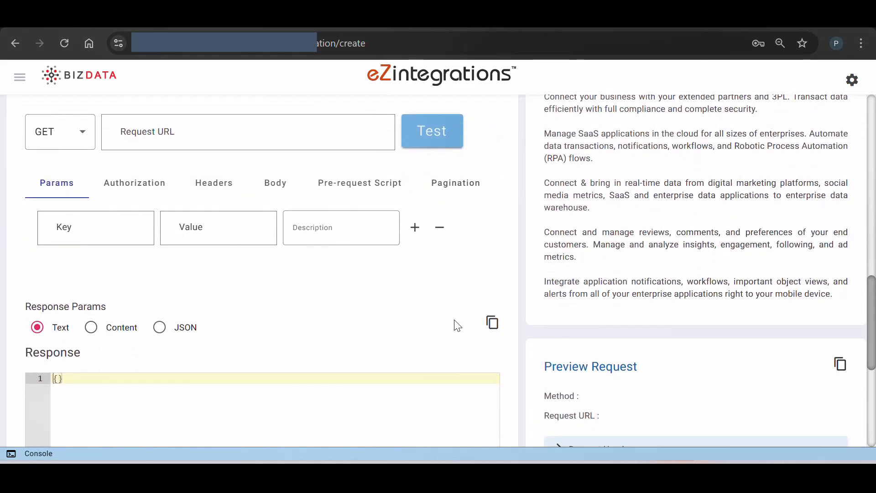
pyautogui.hotkey('ctrl', 'v')
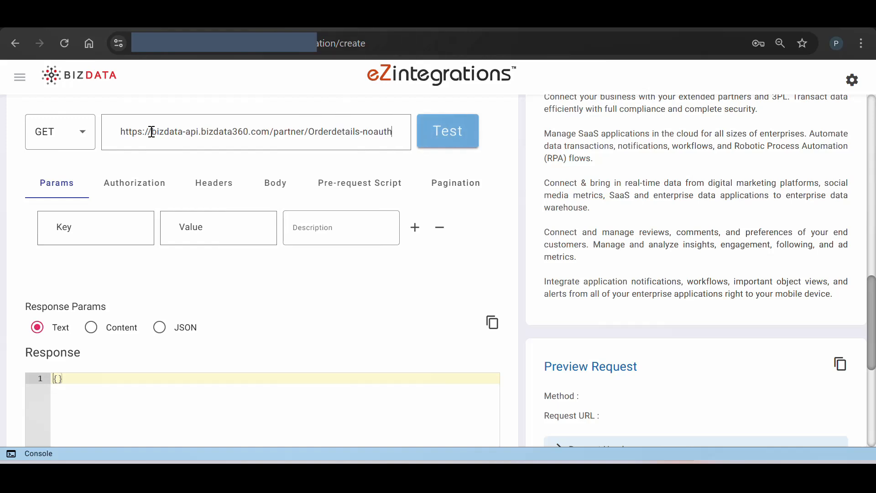
pyautogui.scroll(1, 598, 374)
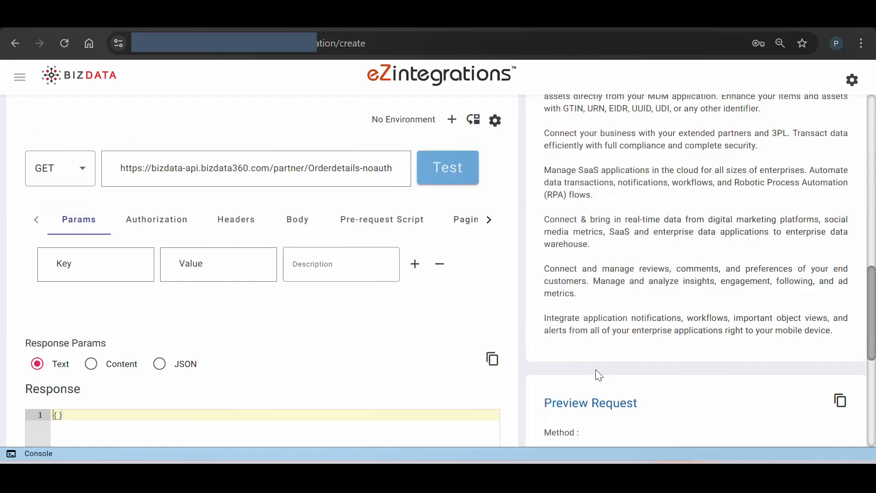
pyautogui.click(455, 173)
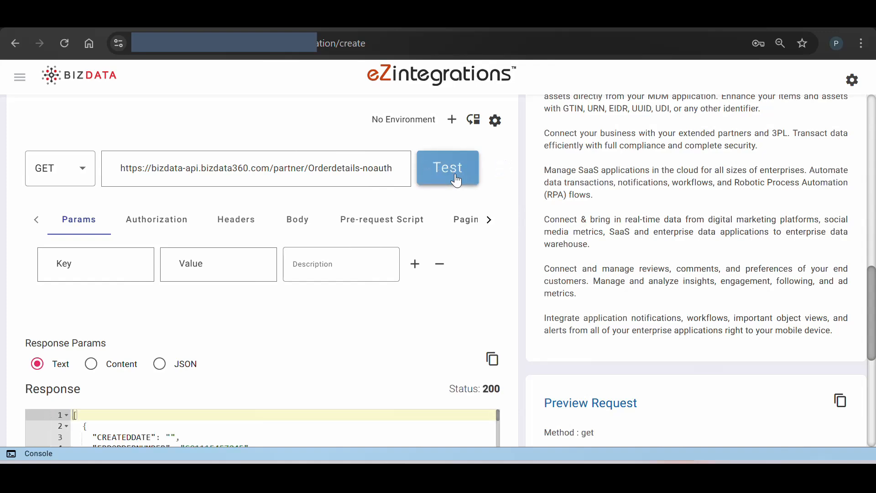
# Review the order records in the API response and proceed to the Data Operations stage
pyautogui.scroll(-4, 449, 349)
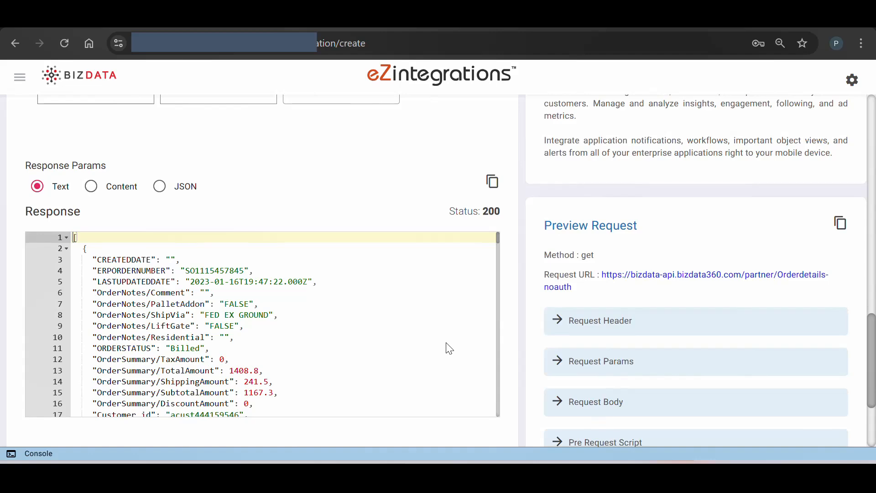
pyautogui.scroll(-5, 178, 320)
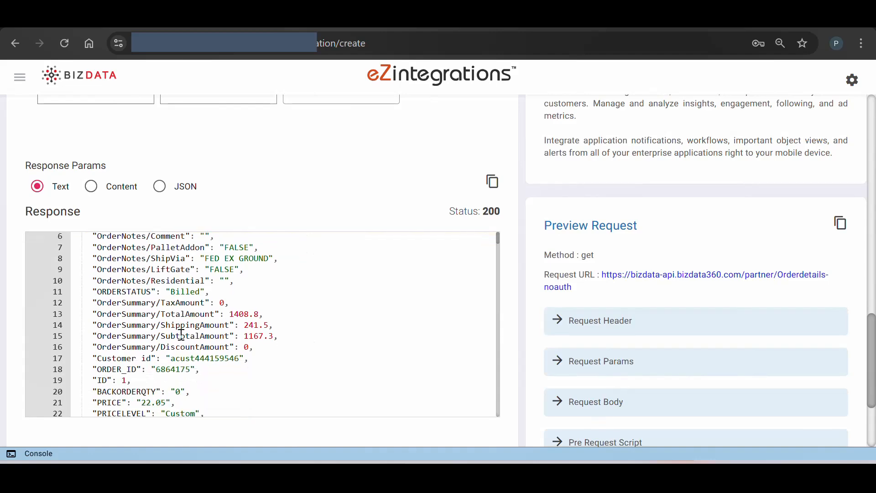
pyautogui.scroll(-10, 181, 335)
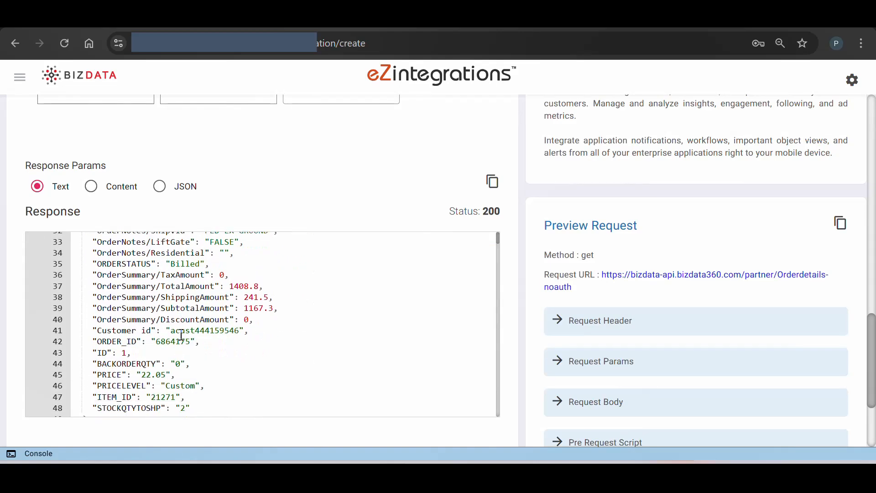
pyautogui.scroll(-4, 181, 335)
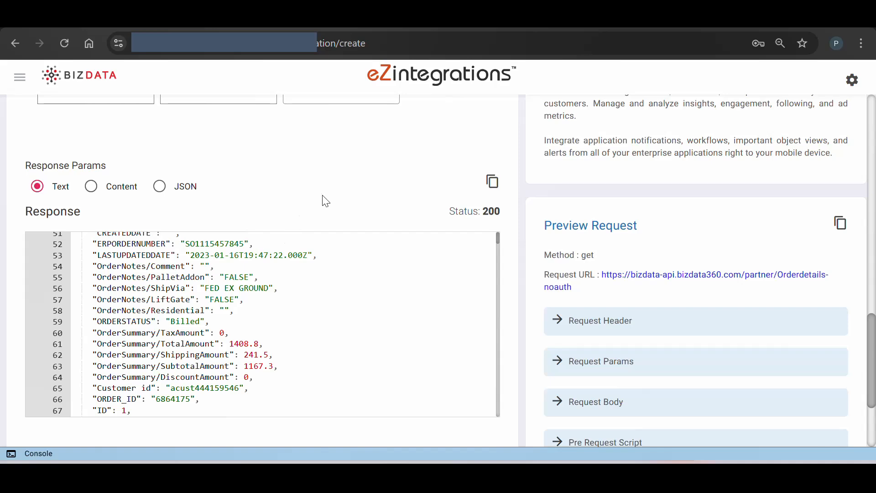
pyautogui.scroll(-3, 325, 201)
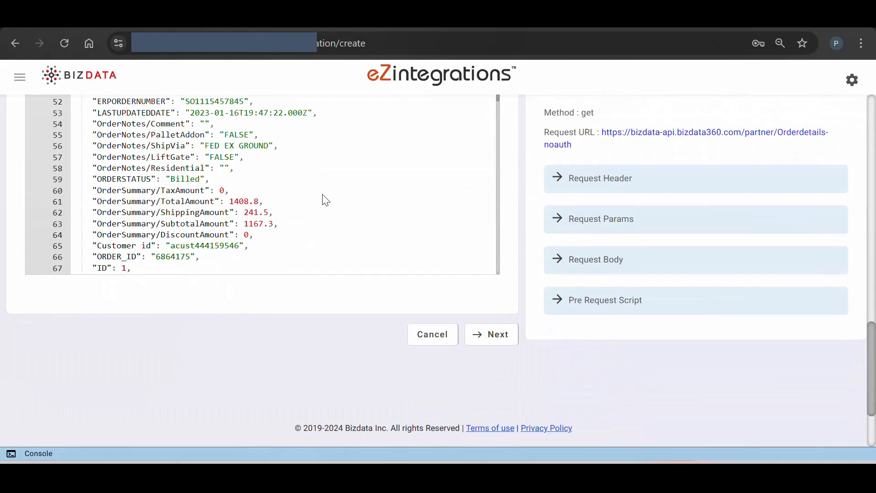
pyautogui.click(491, 339)
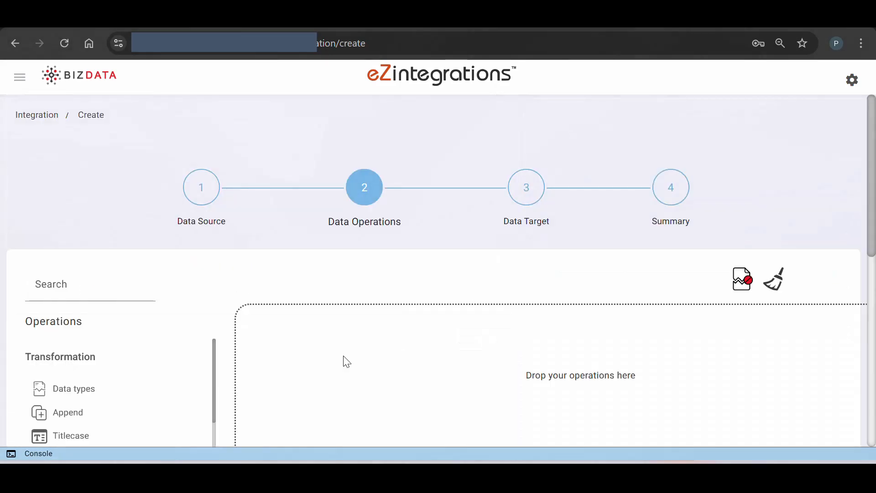
# Add a Data Extractor operation to the pipeline with the key "['bizdata_dataset_response']"
pyautogui.scroll(-4, 348, 371)
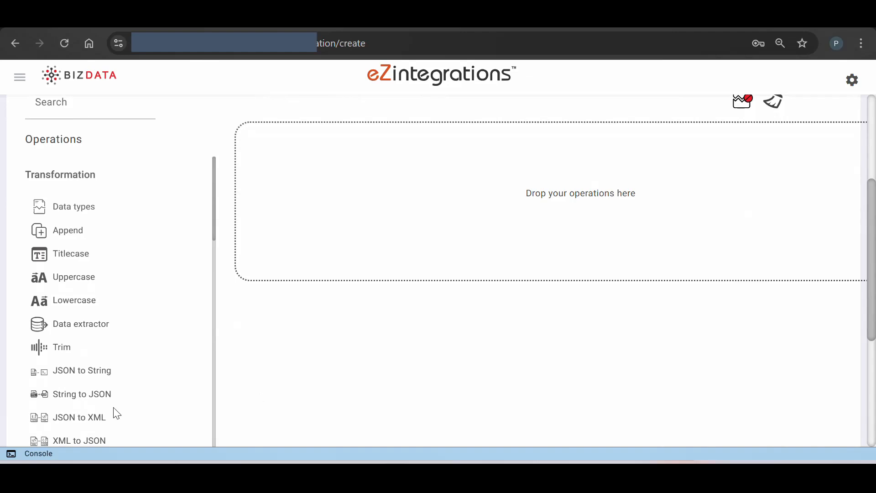
pyautogui.scroll(-10, 113, 412)
pyautogui.scroll(10, 115, 412)
pyautogui.scroll(1, 301, 342)
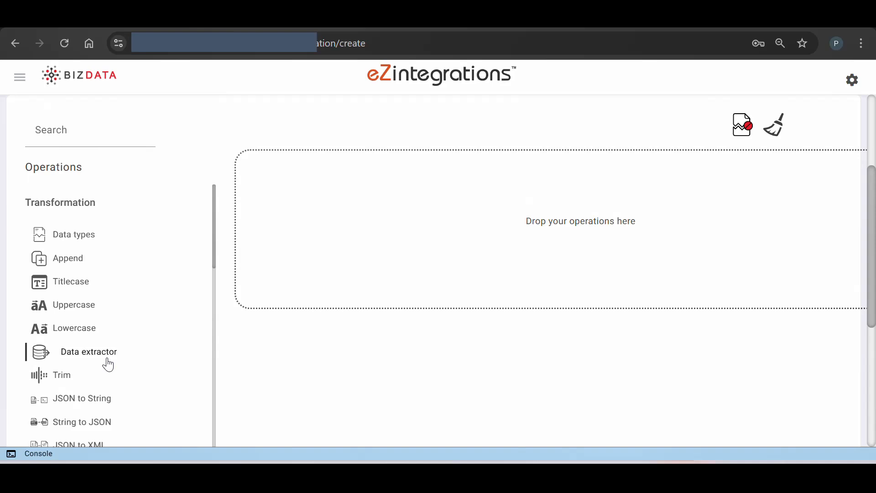
pyautogui.moveTo(108, 365); pyautogui.dragTo(392, 179)
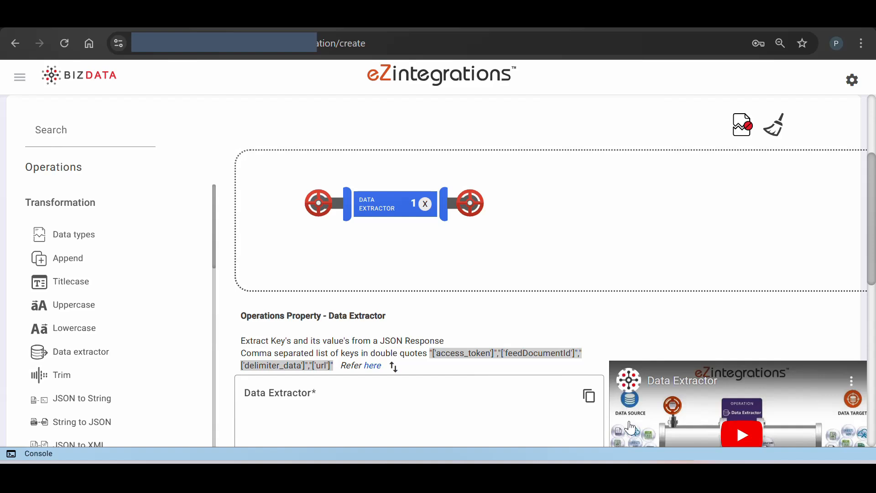
pyautogui.click(321, 405)
pyautogui.write('"[\'bizdata_dataset_response\']"')
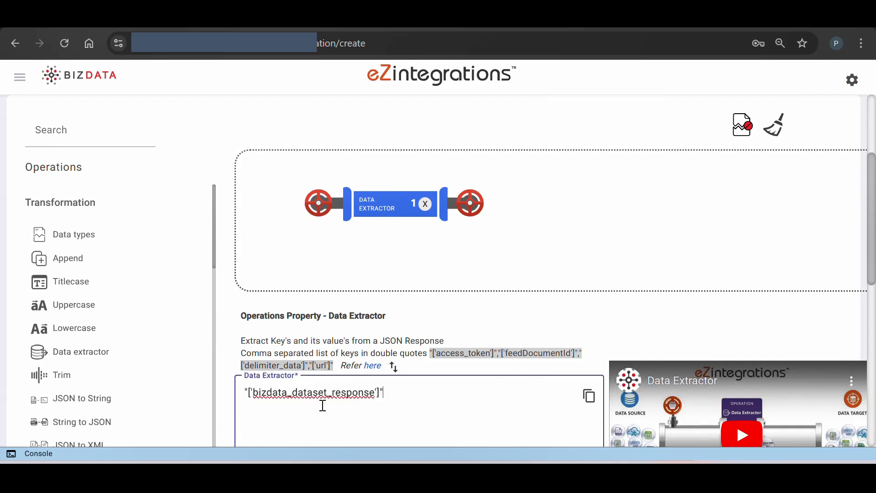
# Find the Single Line to Multiline operation, add it after the Data Extractor, and clear the operations search
pyautogui.click(89, 136)
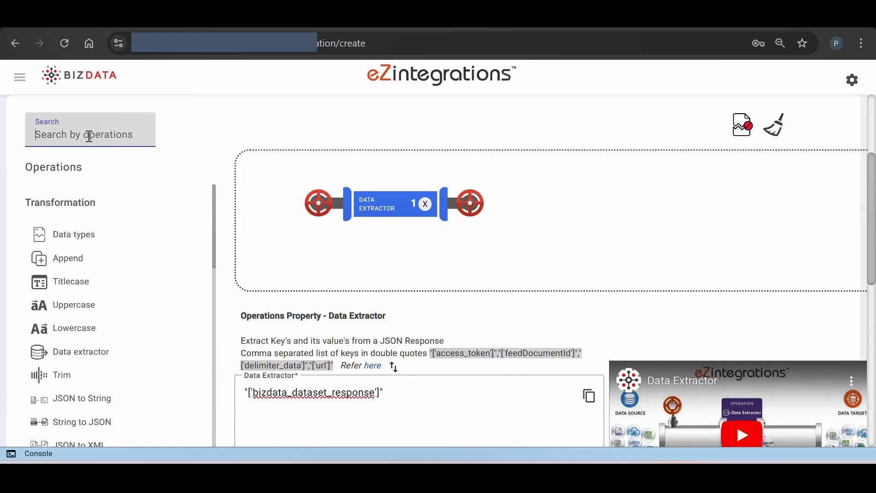
pyautogui.write('singl')
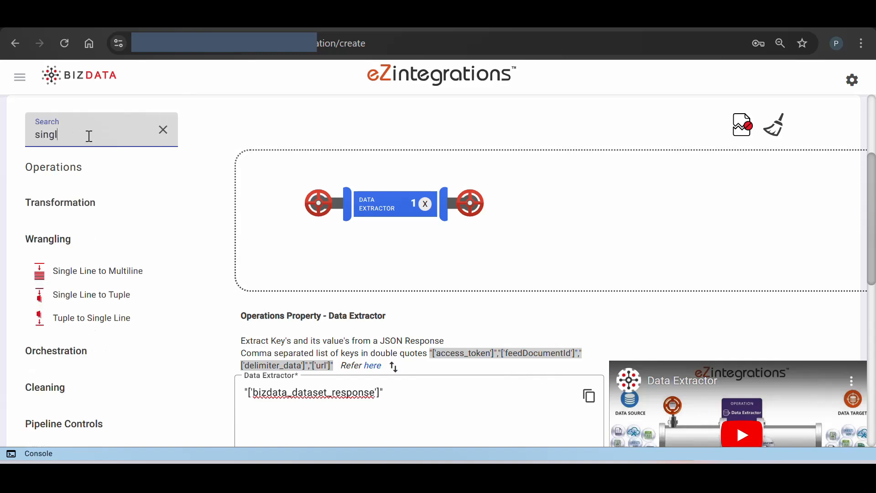
pyautogui.moveTo(94, 272); pyautogui.dragTo(609, 229)
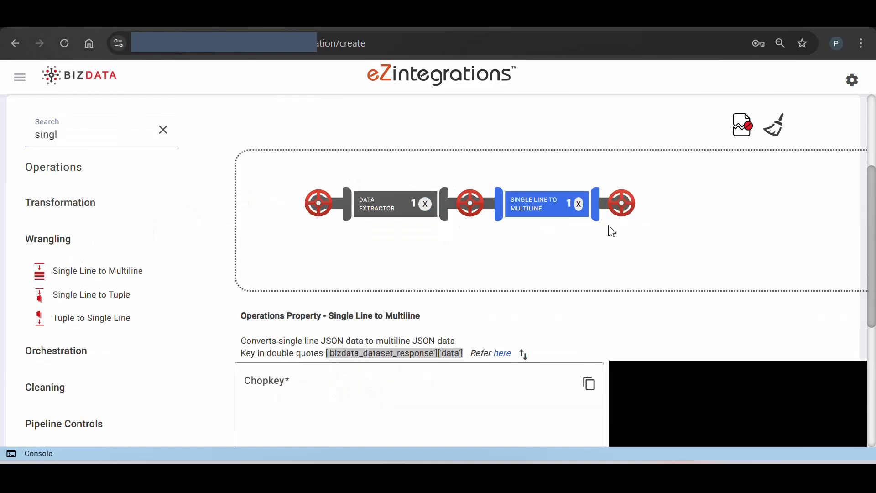
pyautogui.click(164, 132)
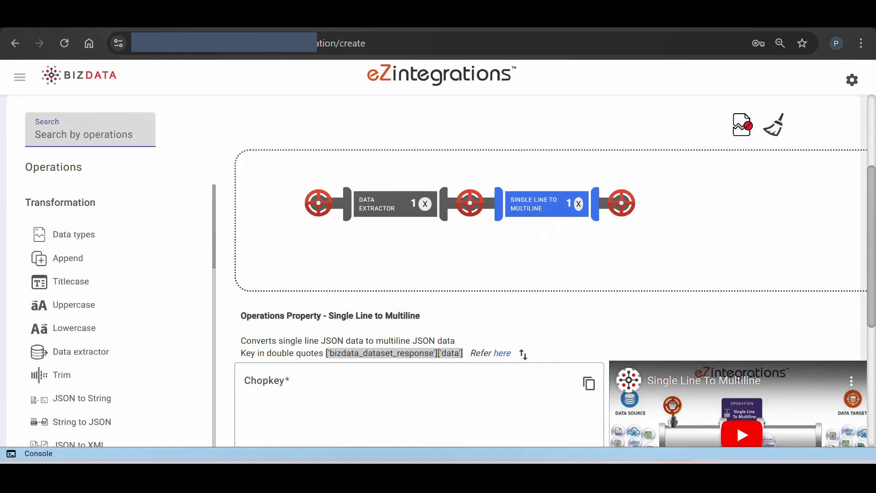
# Fill the Chopkey from the sample description and shorten it to ['bizdata_dataset_response']
pyautogui.click(523, 355)
pyautogui.click(415, 384)
pyautogui.press('BackSpace')
pyautogui.press('BackSpace')
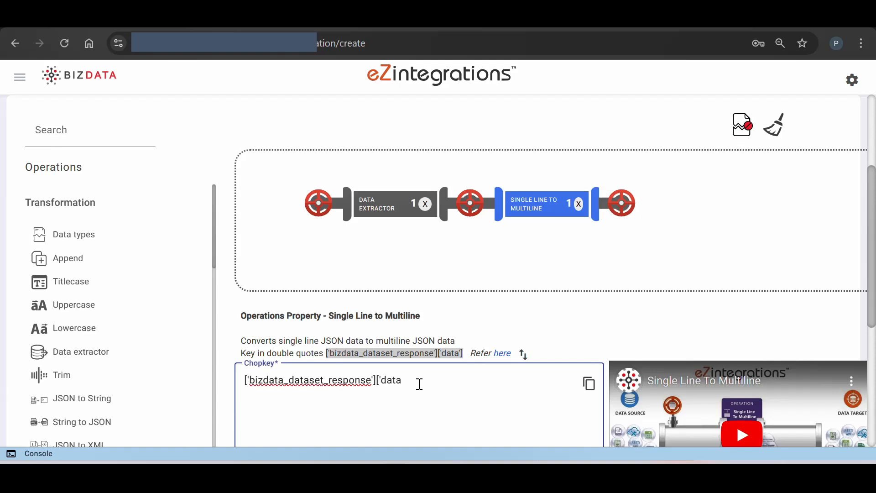
pyautogui.press('BackSpace')
# Add a Raw Sentence Generator operation after Single Line to Multiline and set its Raw Response Key to neural_field
pyautogui.scroll(-10, 152, 358)
pyautogui.scroll(-4, 154, 360)
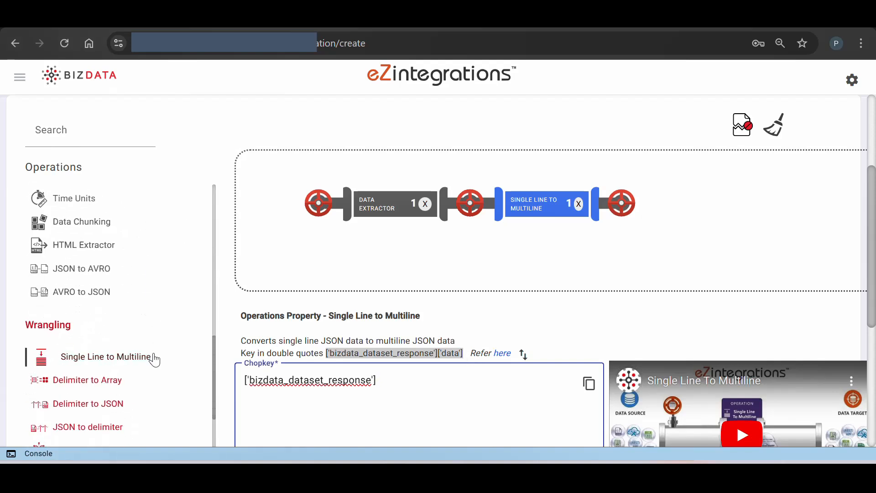
pyautogui.scroll(5, 154, 361)
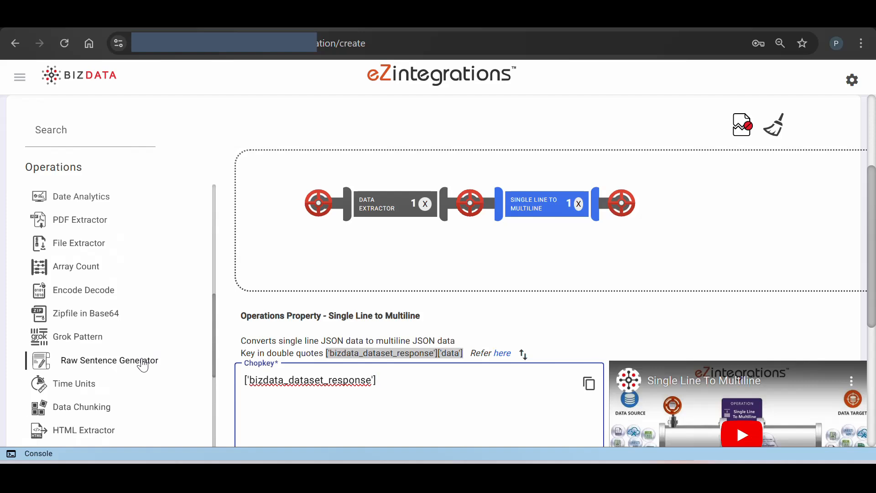
pyautogui.moveTo(141, 363); pyautogui.dragTo(735, 233)
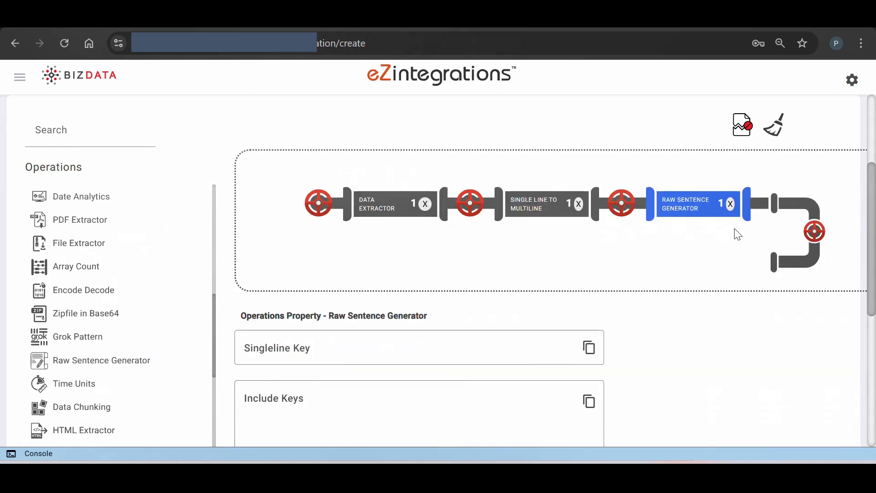
pyautogui.scroll(-1, 484, 325)
pyautogui.scroll(-3, 485, 325)
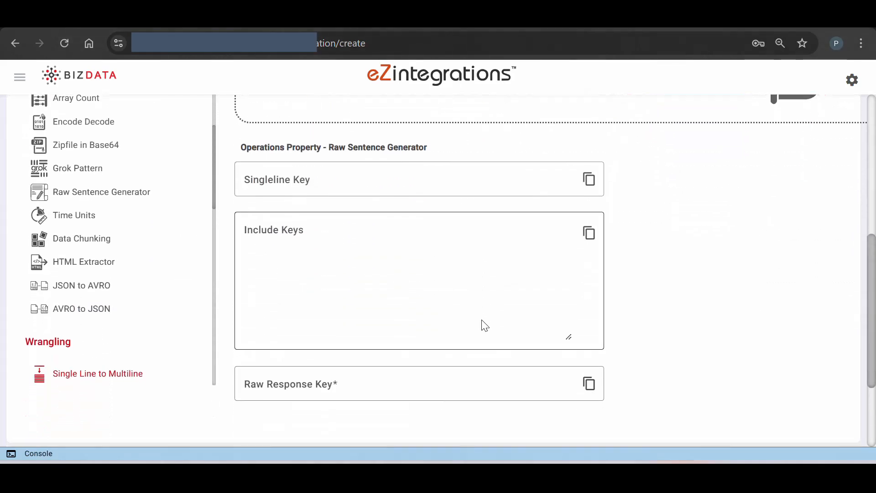
pyautogui.scroll(-2, 484, 325)
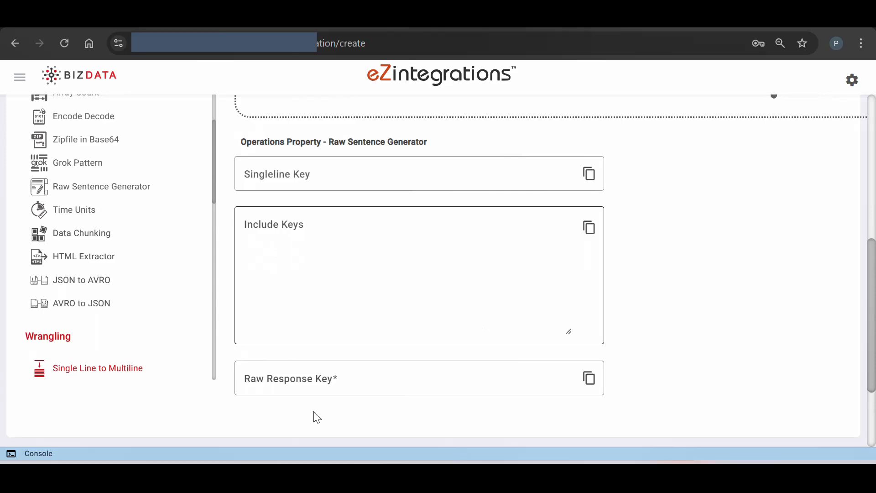
pyautogui.click(283, 383)
pyautogui.write('neural_field')
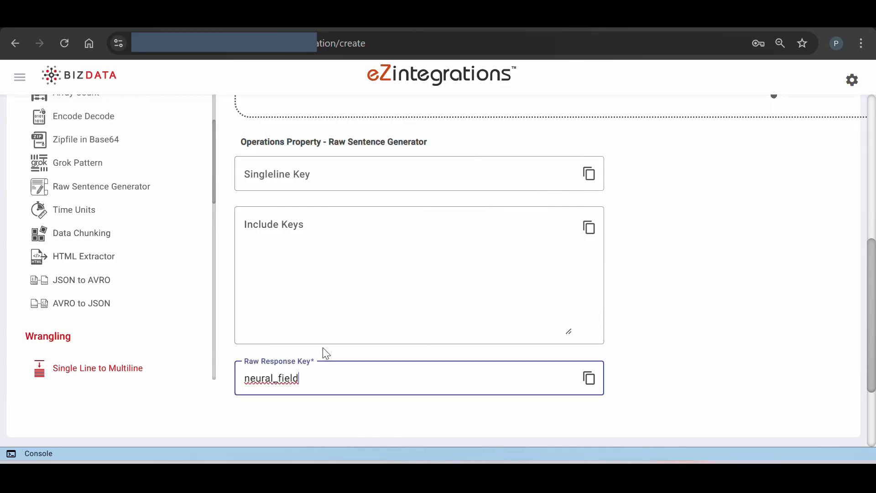
# Add an API operation from the Orchestration group to the pipeline after the Raw Sentence Generator
pyautogui.scroll(3, 327, 354)
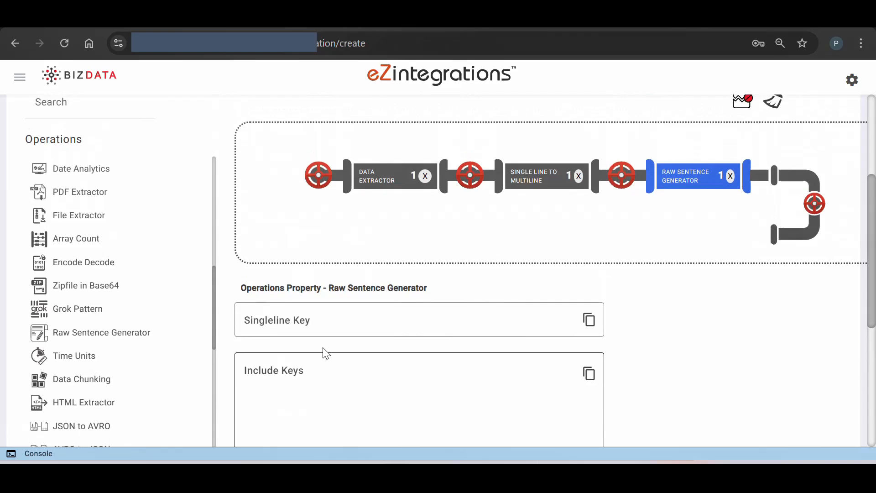
pyautogui.scroll(1, 326, 354)
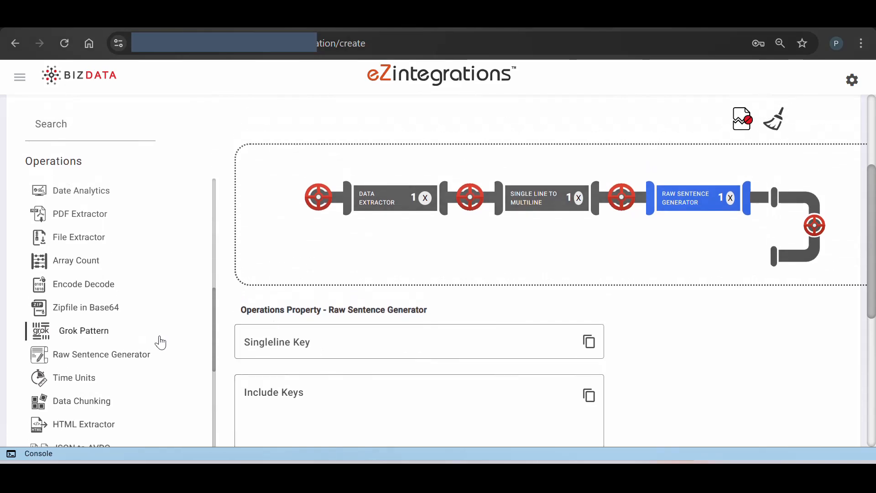
pyautogui.scroll(-6, 160, 341)
pyautogui.scroll(-5, 160, 342)
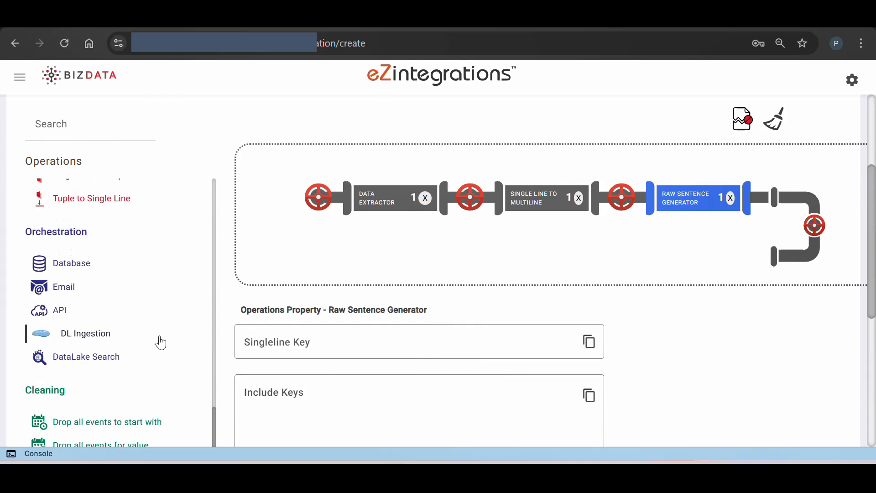
pyautogui.moveTo(57, 318); pyautogui.dragTo(710, 269)
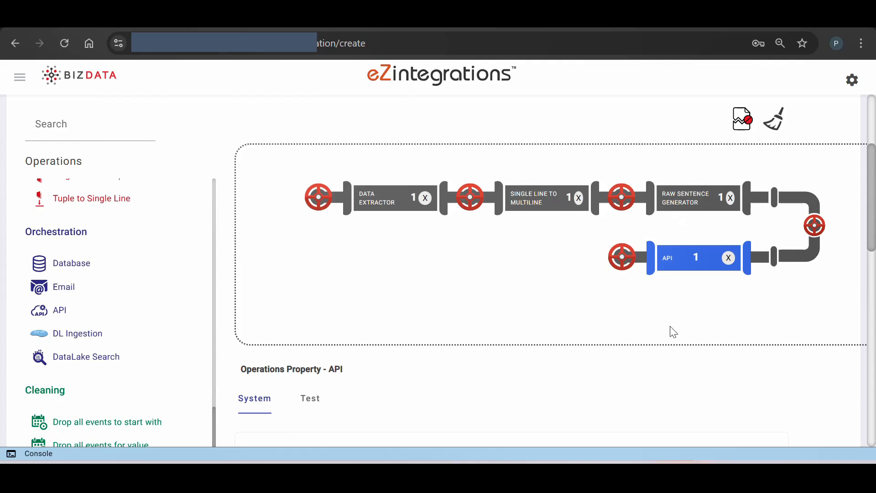
# Choose to create a new data target for the API operation and enter "JINA API" as the target search name
pyautogui.scroll(-5, 673, 332)
pyautogui.click(386, 331)
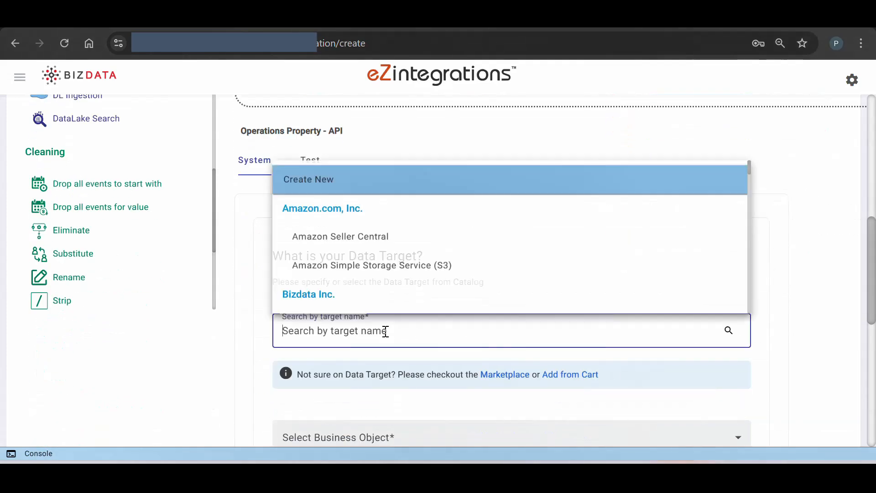
pyautogui.click(348, 190)
pyautogui.doubleClick(352, 335)
pyautogui.press('BackSpace')
pyautogui.press('BackSpace')
pyautogui.press('BackSpace')
pyautogui.press('BackSpace')
pyautogui.press('BackSpace')
pyautogui.press('BackSpace')
pyautogui.press('BackSpace')
pyautogui.press('BackSpace')
pyautogui.write('JINA')
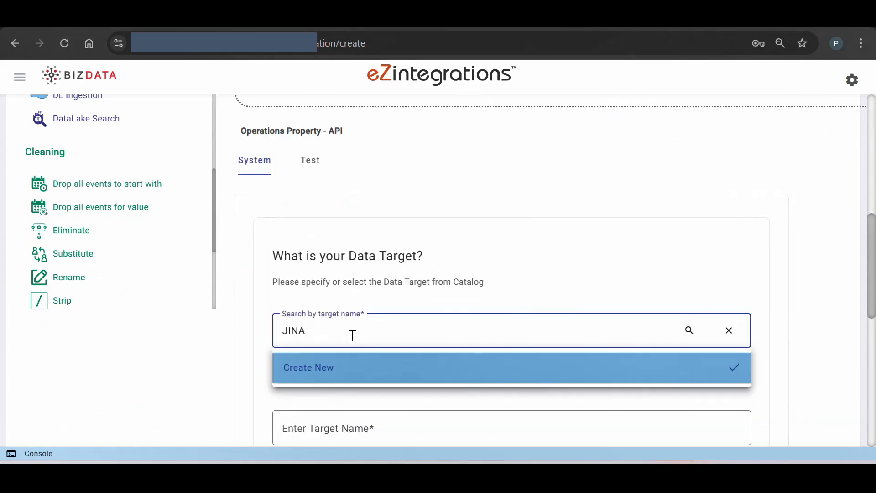
pyautogui.write(' API')
# Name the new data target "JINA API" and enter "JINA Text Embedding" as its business object
pyautogui.scroll(-2, 347, 324)
pyautogui.click(340, 313)
pyautogui.write('JINA ')
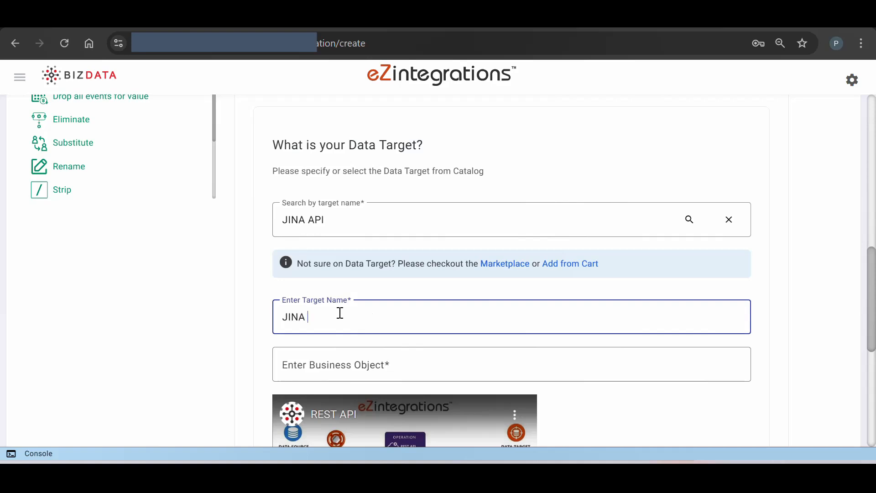
pyautogui.write('API')
pyautogui.scroll(-1, 340, 313)
pyautogui.click(333, 338)
pyautogui.write('JINA Tex')
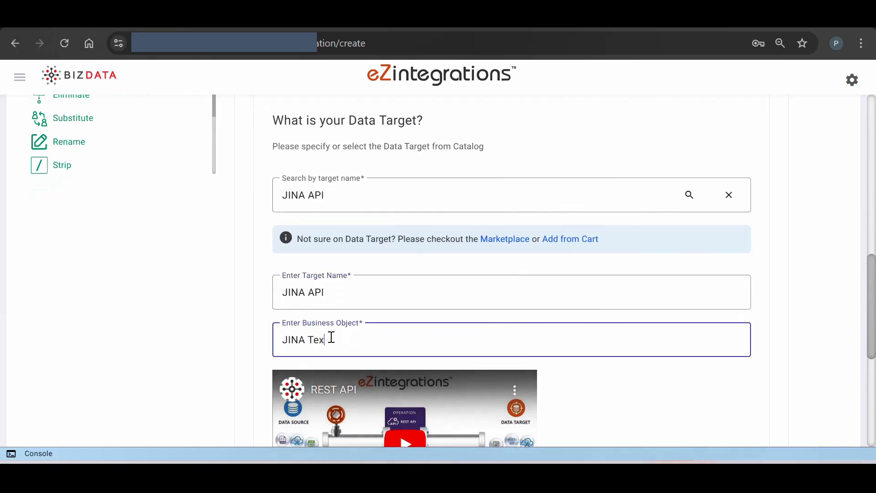
pyautogui.write('t Embedding')
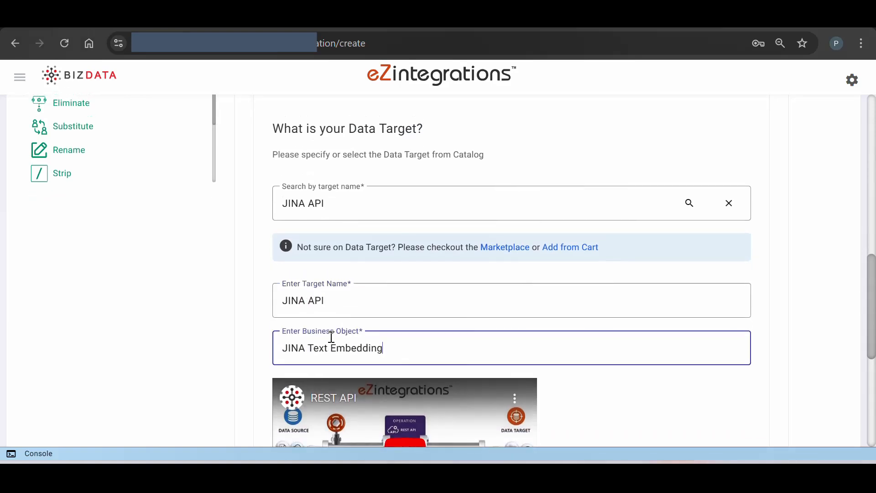
pyautogui.scroll(3, 331, 338)
pyautogui.click(314, 168)
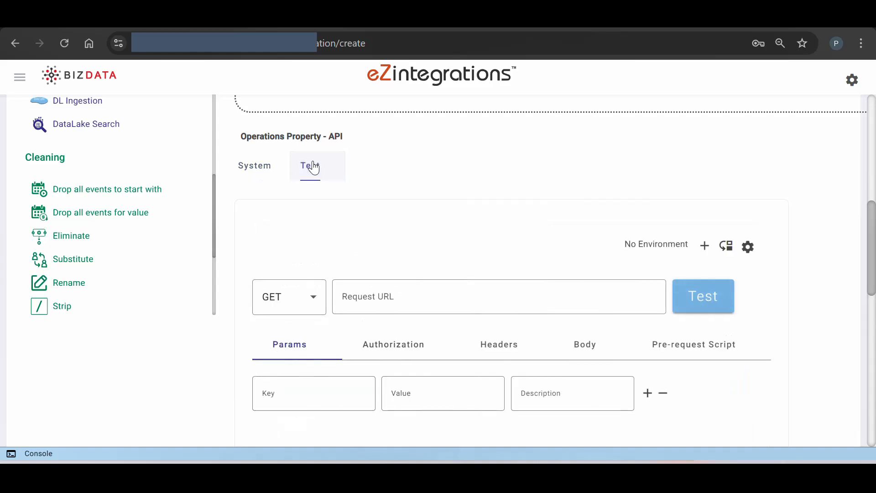
pyautogui.scroll(-1, 361, 252)
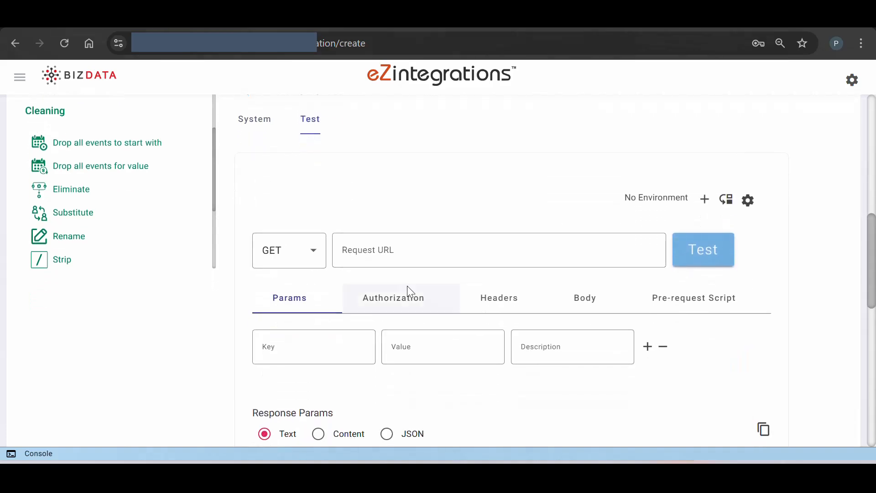
pyautogui.click(395, 251)
pyautogui.write('https://api.jina.ai/v1/embeddings')
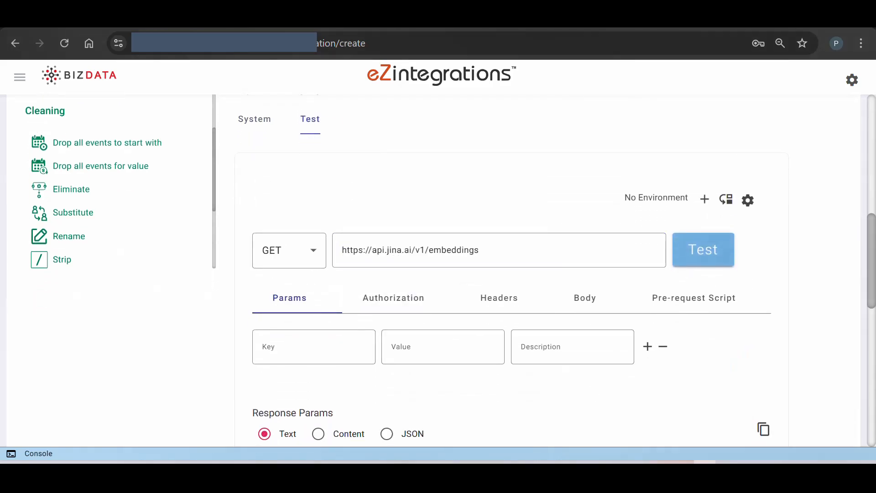
# Add an Authorization request header with the bearer API token as its value
pyautogui.click(502, 305)
pyautogui.click(334, 343)
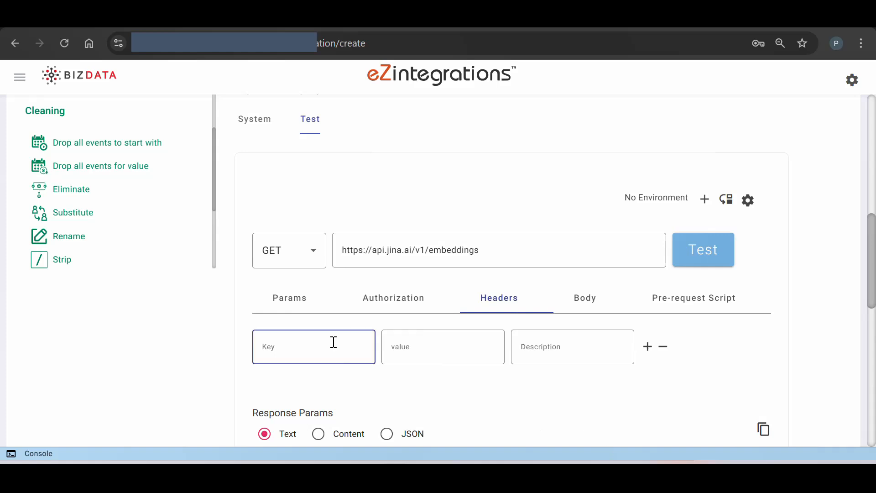
pyautogui.click(430, 360)
pyautogui.hotkey('ctrl', 'v')
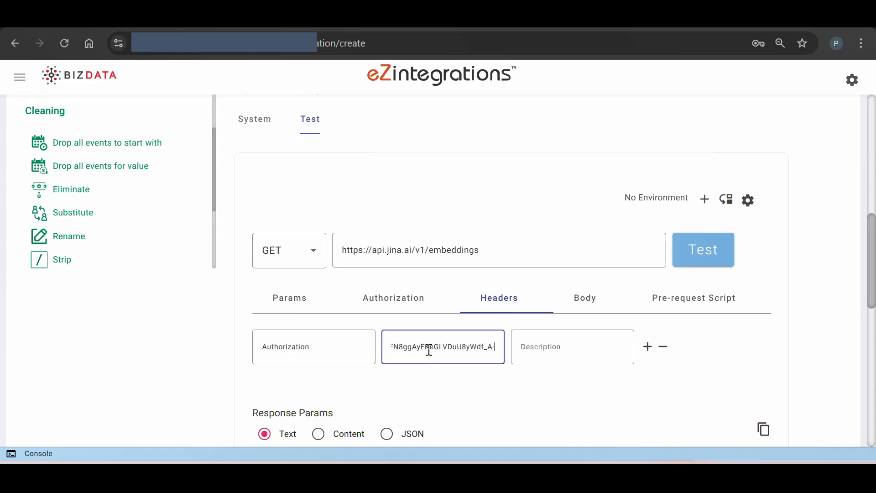
# Add a Content-Type header with the value application/json and set the request method to POST
pyautogui.click(647, 346)
pyautogui.write('Content-Type')
pyautogui.click(423, 395)
pyautogui.write('application/json')
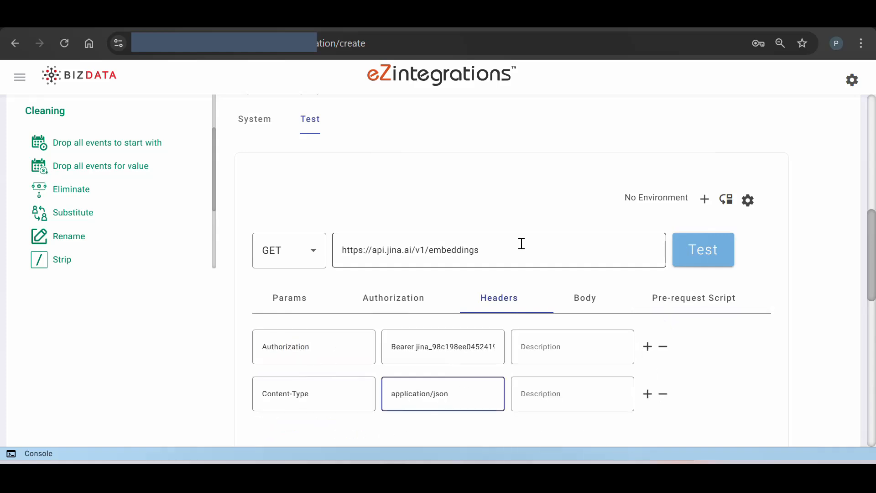
pyautogui.click(314, 250)
pyautogui.click(297, 322)
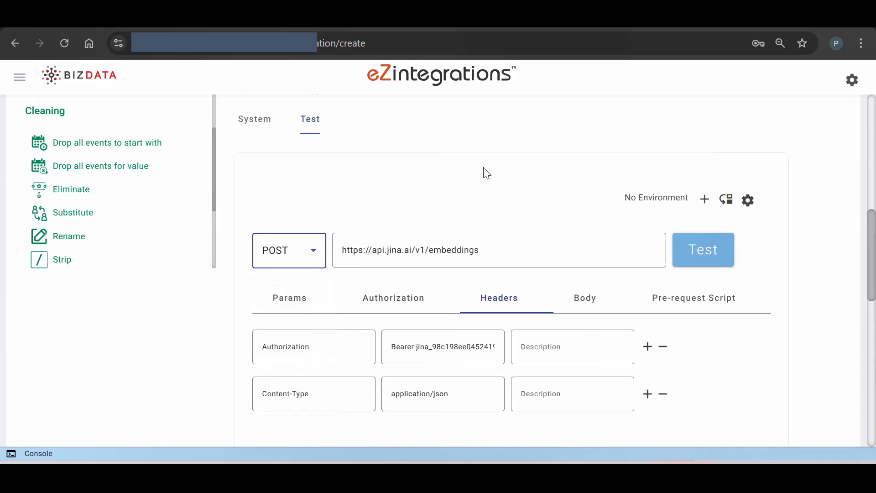
# Add a Python operation after the API and paste Pycode that collects the embeddings into vec_payload points and removes bizdata_dataset_response
pyautogui.scroll(6, 487, 174)
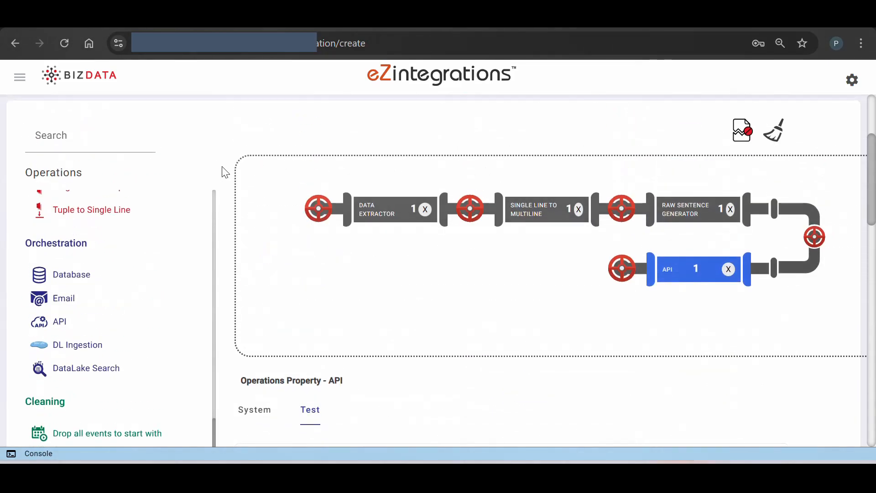
pyautogui.scroll(-5, 136, 258)
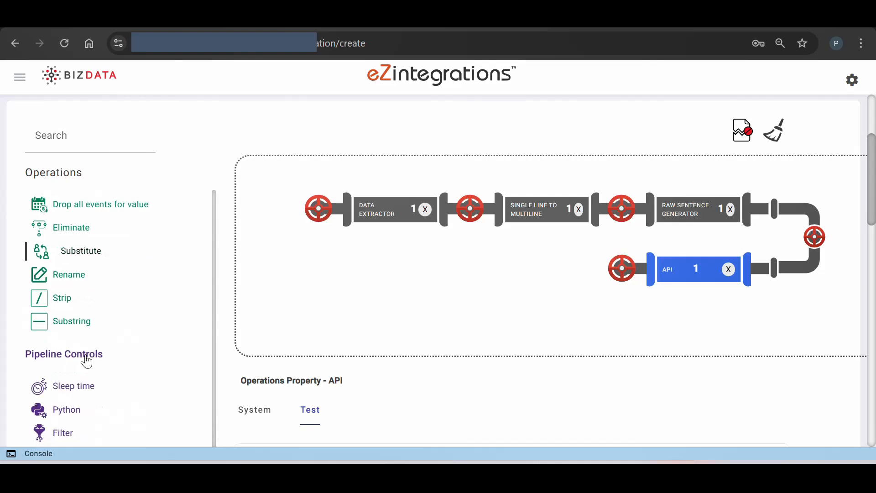
pyautogui.moveTo(84, 407); pyautogui.dragTo(593, 285)
pyautogui.scroll(-5, 369, 279)
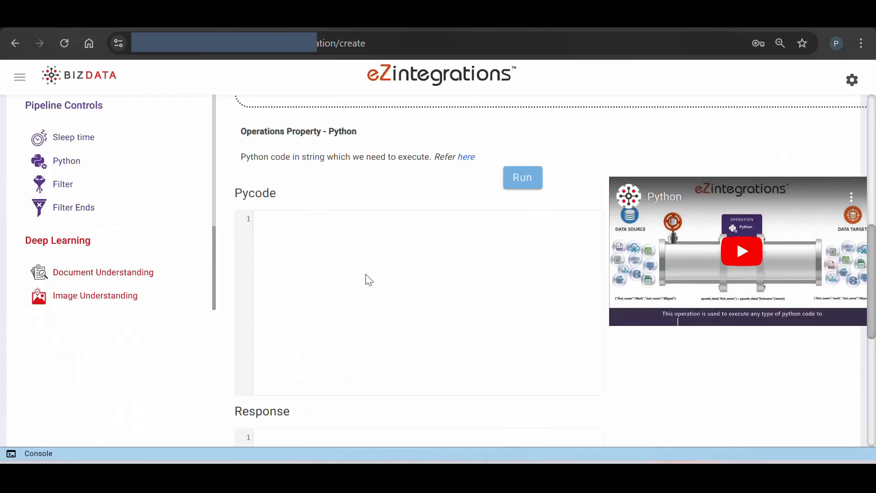
pyautogui.click(368, 279)
pyautogui.write('Responsedata = [] embeddings_vec = [] documents = pycode_data["bizdata_dataset_response"]["data"] for obj in documents:     embeddings_vec.append(obj["embedding"]) pycode_data["vec_payload"]={"points":[{"id":idx,"vector":str(vector)}for idx, vector in enumerate(embeddings_vec)]} pycode_data.pop(\'bizdata_dataset_response\')')
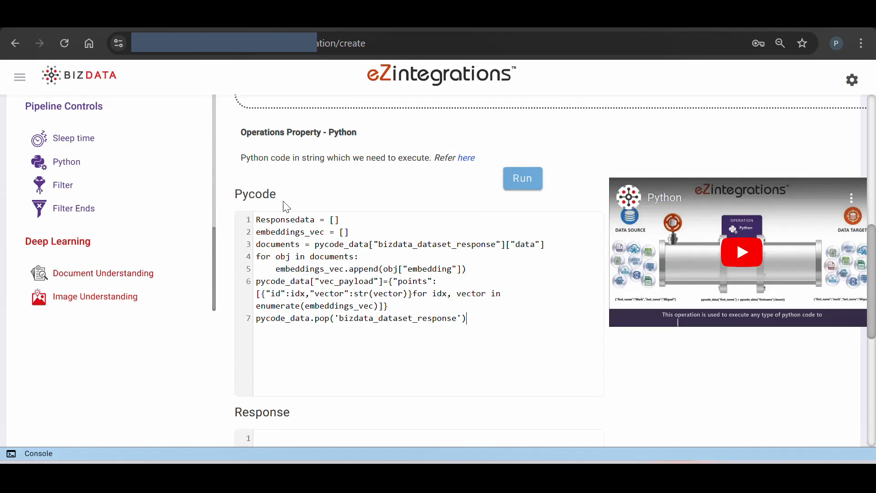
# Add an Append operation after Python with "collection_id": "abc" and "vectors": "{%vec_payload[points][0][vector]%}" on separate lines
pyautogui.scroll(4, 278, 203)
pyautogui.scroll(5, 188, 256)
pyautogui.scroll(15, 184, 317)
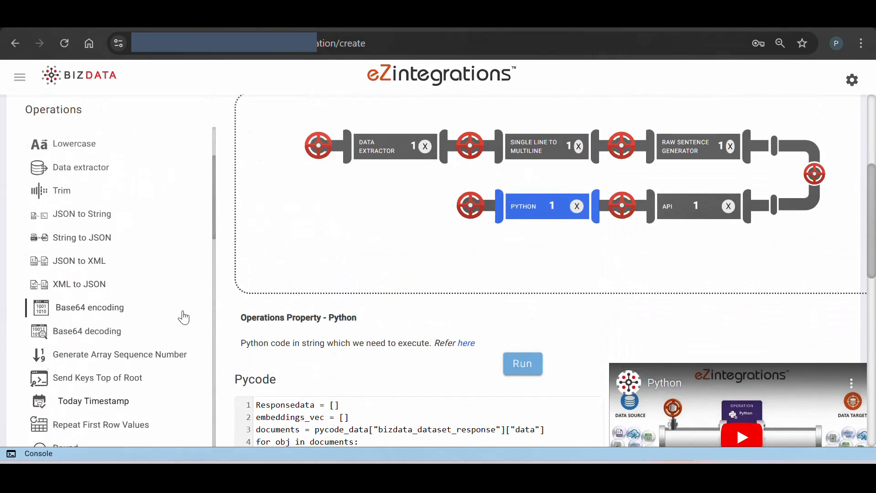
pyautogui.moveTo(82, 170); pyautogui.dragTo(456, 206)
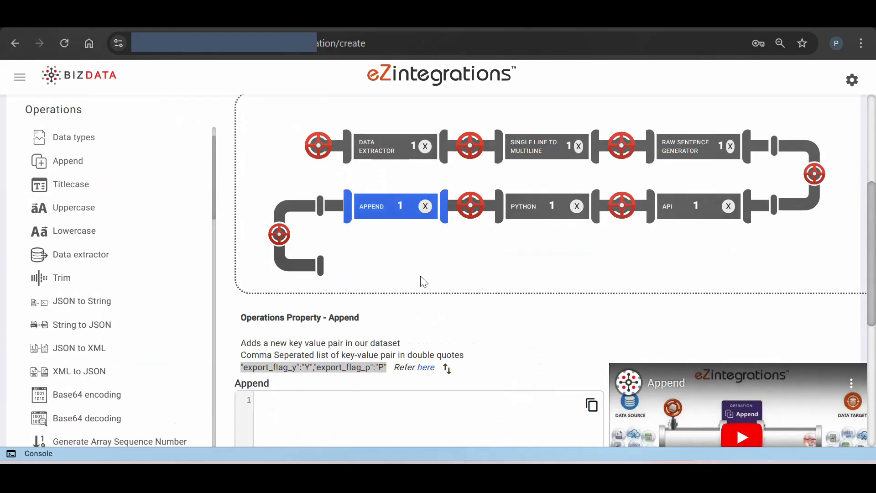
pyautogui.scroll(-1, 424, 282)
pyautogui.scroll(-2, 424, 282)
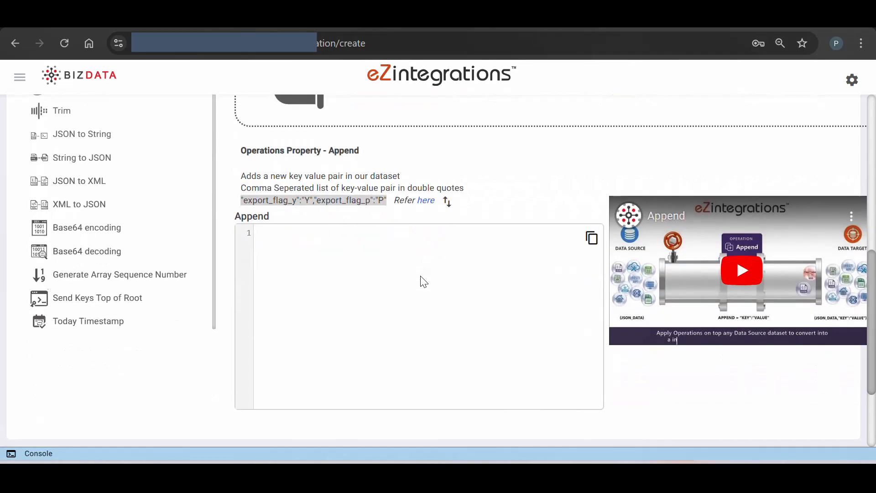
pyautogui.click(307, 287)
pyautogui.write('"collection_id": "abc",  "vectors": "{%vec_payload[points][0][vector]%}"')
pyautogui.click(263, 243)
pyautogui.press('BackSpace')
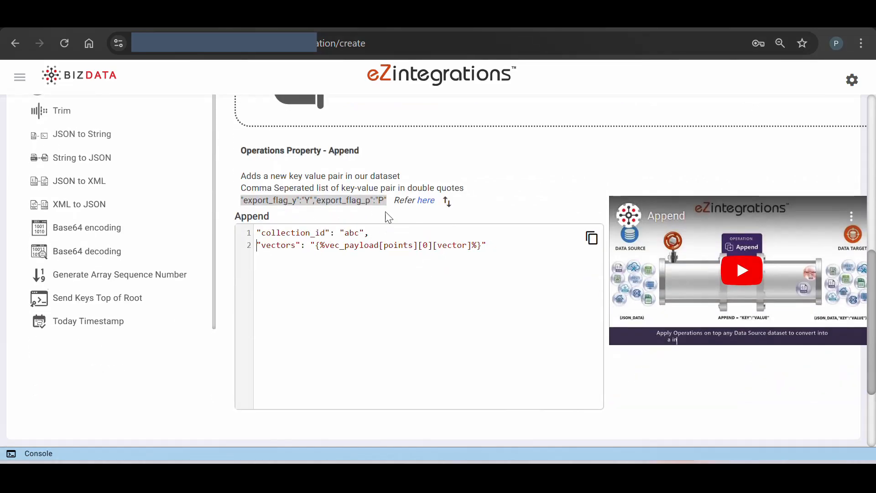
# Add an Eliminate operation after Append and paste the key names it should remove
pyautogui.scroll(5, 109, 330)
pyautogui.scroll(-6, 109, 330)
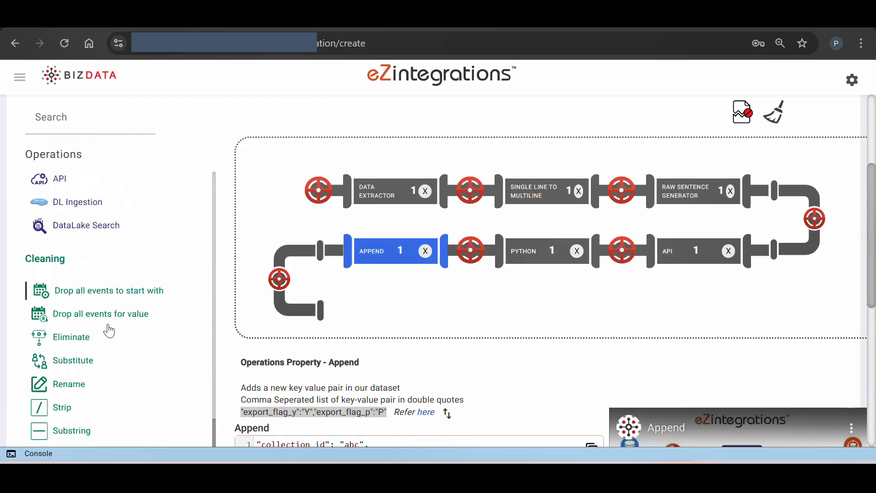
pyautogui.scroll(-1, 110, 330)
pyautogui.moveTo(88, 315); pyautogui.dragTo(400, 314)
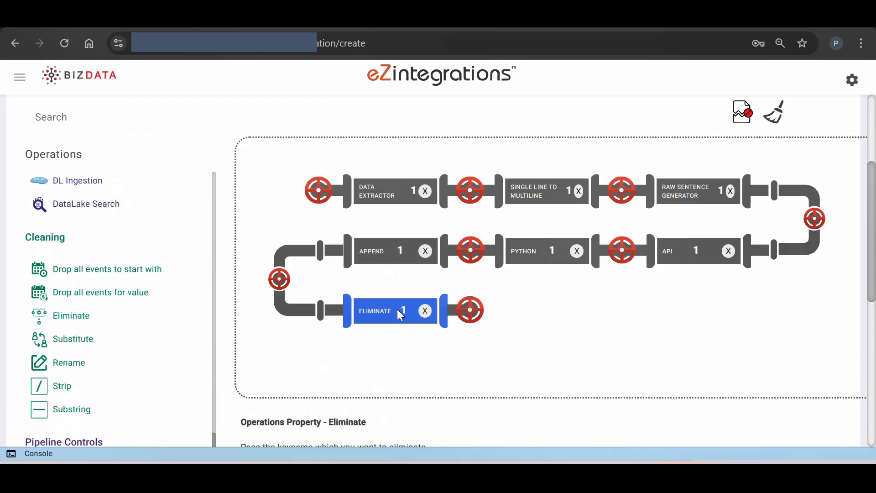
pyautogui.scroll(-6, 450, 368)
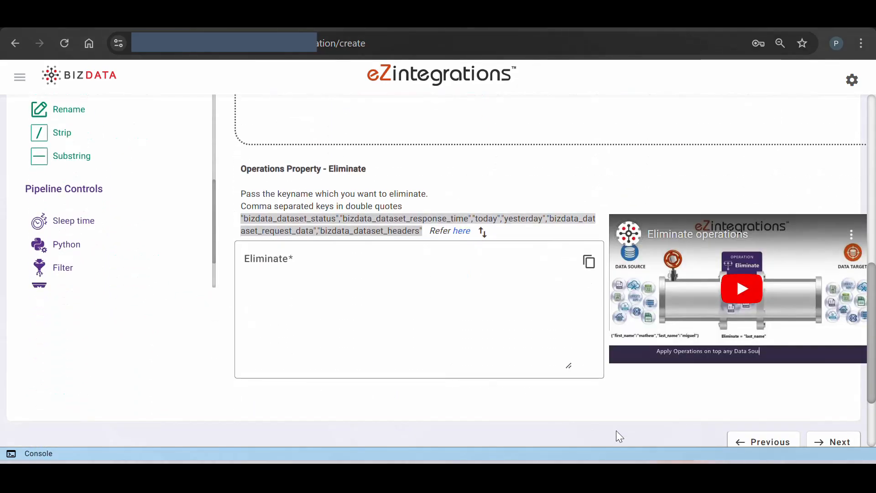
pyautogui.click(348, 309)
pyautogui.write('"bizdata_dataset_status","bizdata_dataset_restapi_response_time","bizdata_dataset_request_data","bizdata_dataset_headers","items","vec_payload"')
# Add a Data aggregation operation after Eliminate with Groupby Key collection_id and Array Key order_data
pyautogui.scroll(5, 348, 309)
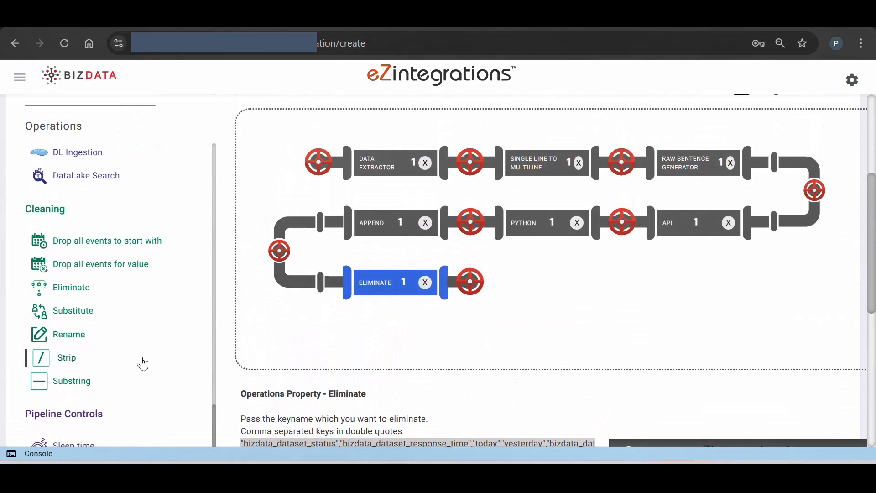
pyautogui.scroll(9, 75, 308)
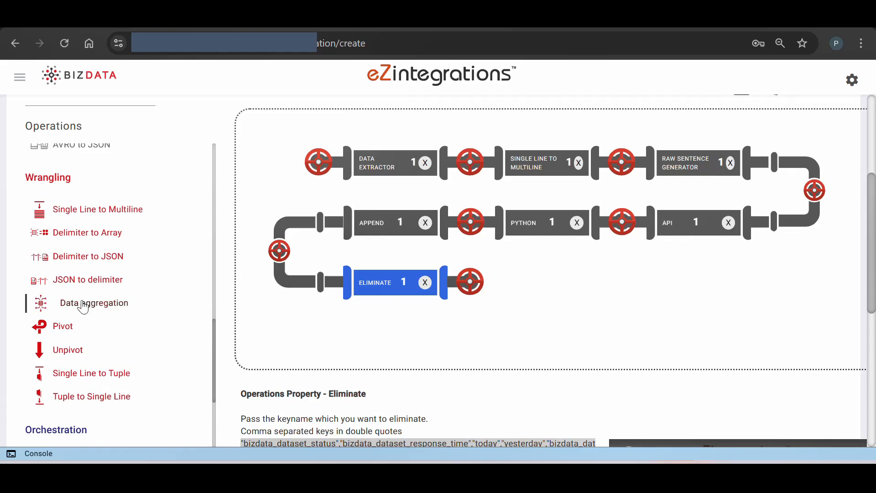
pyautogui.moveTo(78, 308); pyautogui.dragTo(587, 298)
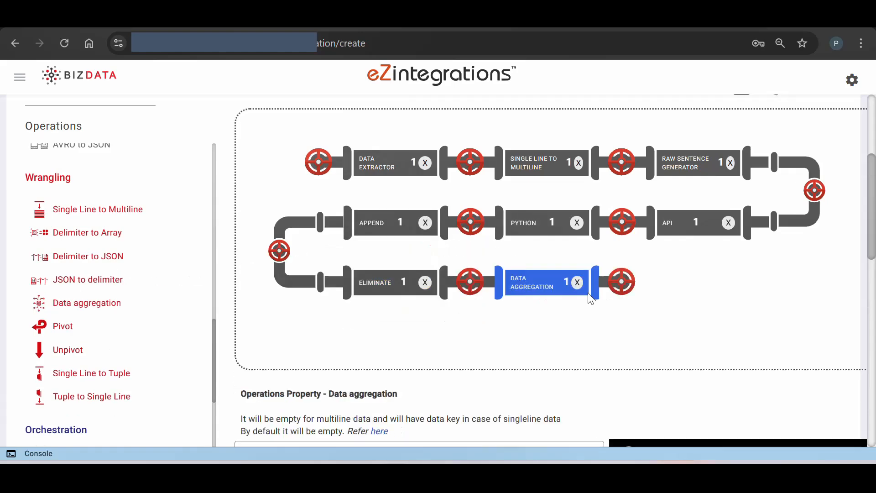
pyautogui.scroll(-6, 586, 332)
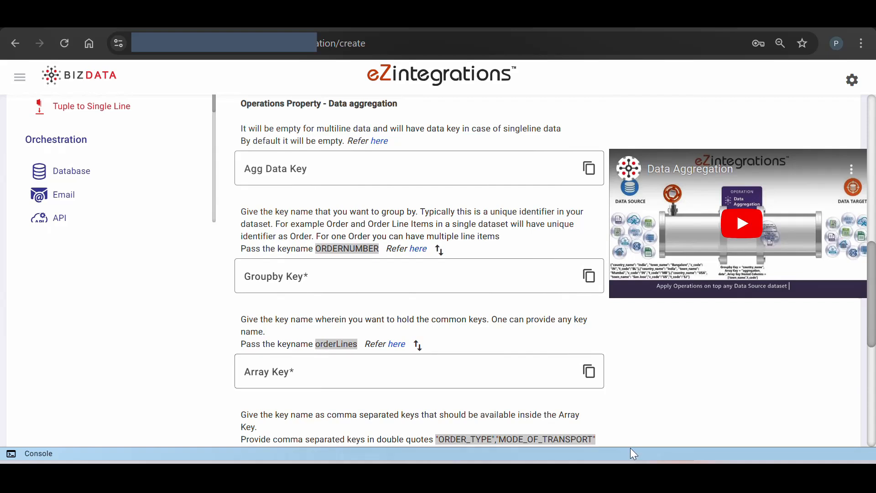
pyautogui.click(353, 290)
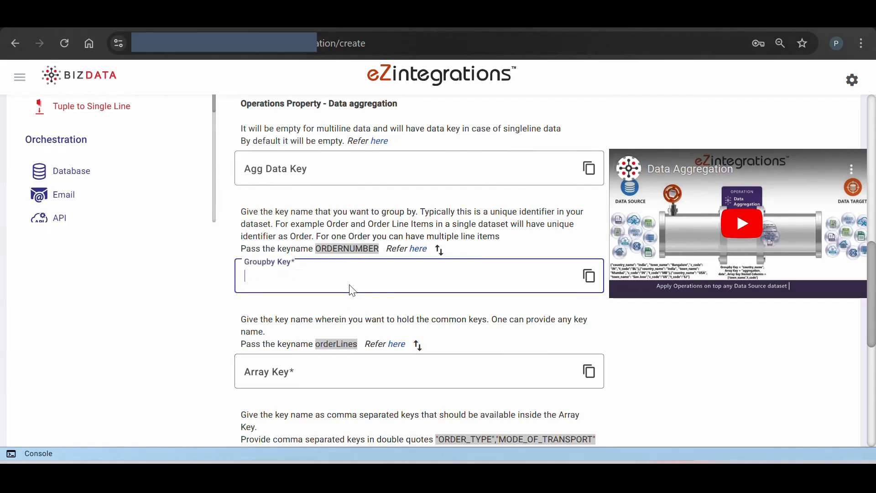
pyautogui.write('collection_id')
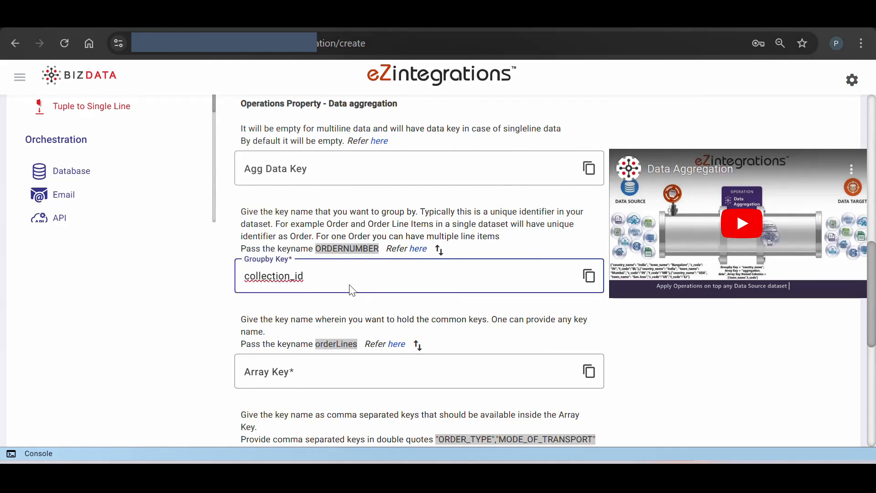
pyautogui.click(279, 368)
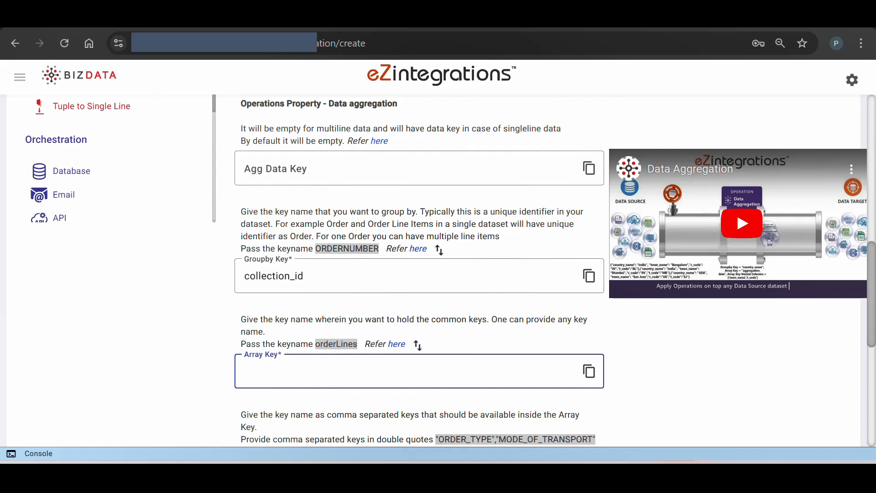
pyautogui.write('order_data')
# Add a Single Line to Tuple operation after Data aggregation and set its Singleline Key to ['order_data']
pyautogui.scroll(6, 338, 369)
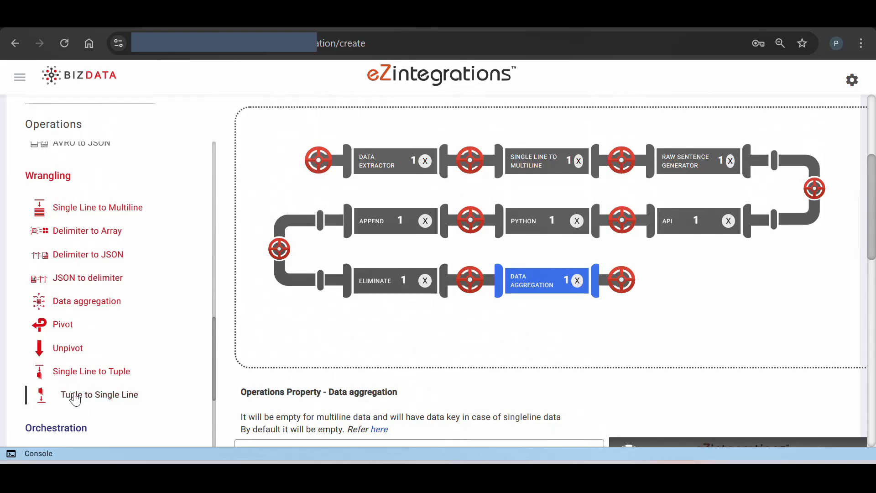
pyautogui.moveTo(73, 370); pyautogui.dragTo(758, 295)
pyautogui.scroll(-3, 639, 388)
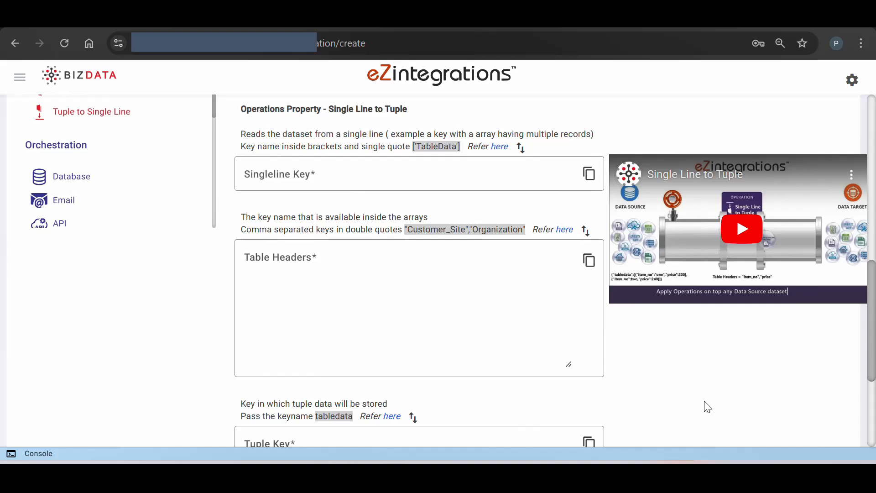
pyautogui.click(323, 187)
pyautogui.write("['order_data']")
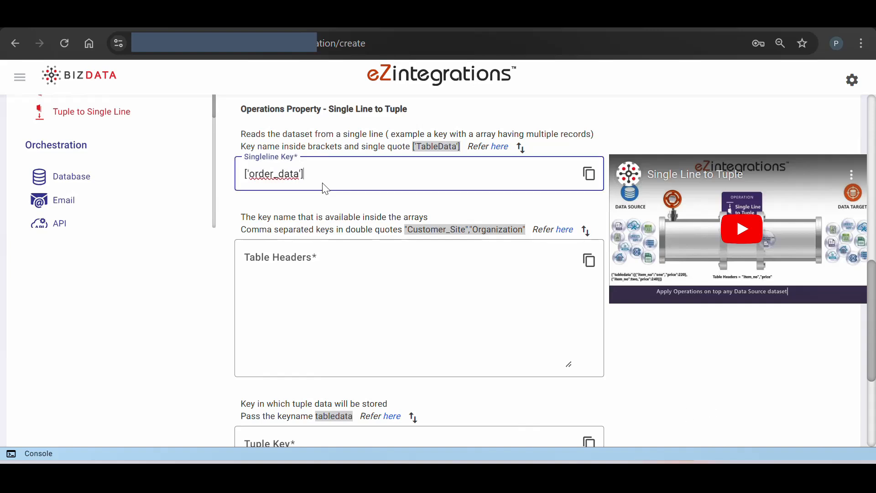
# Paste the order keys from "CREATEDDATE" through "vectors" as Table Headers and set the Tuple Key to the suggested tabledata
pyautogui.click(307, 260)
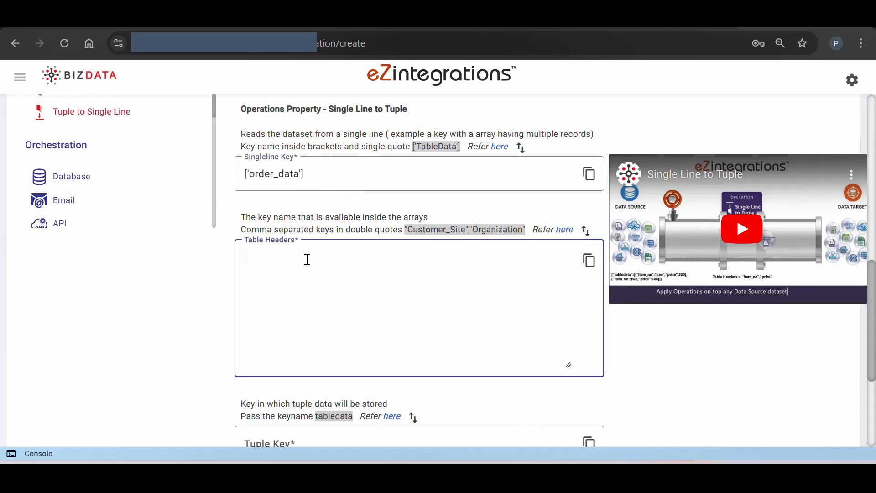
pyautogui.write('"CREATEDDATE","ERPORDERNUMBER","LASTUPDATEDDATE","OrderNotes/Comment","OrderNotes/PalletAddon","OrderNotes/ShipVia","OrderNotes/LiftGate","OrderNotes/Residential","ORDERSTATUS","OrderSummary/TaxAmount","OrderSummary/TotalAmount","OrderSummary/ShippingAmount","OrderSummary/SubtotalAmount","OrderSummary/DiscountAmount","Customer id","ORDER_ID","ID","BACKORDERQTY","PRICE","PRICELEVEL","ITEM_ID","STOCKQTYTOSHP","neural_field","vectors"')
pyautogui.scroll(-2, 326, 336)
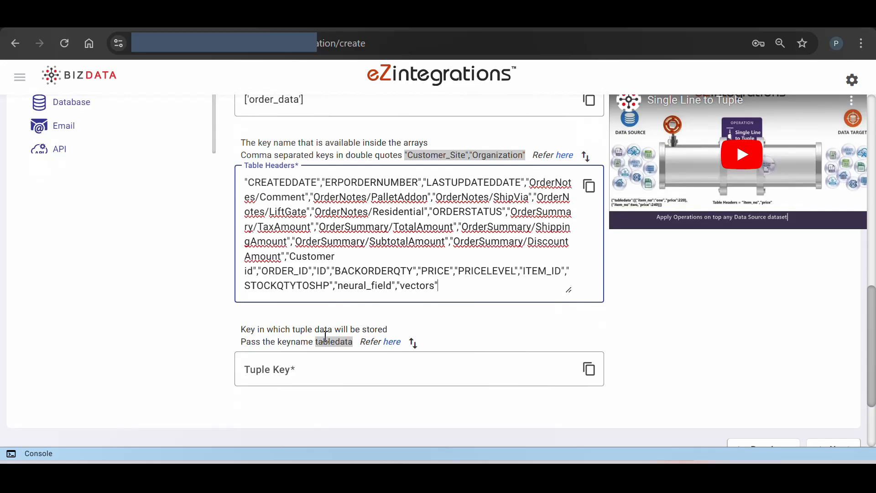
pyautogui.click(412, 342)
# Check the finished operations pipeline and proceed to the data target stage
pyautogui.scroll(10, 445, 335)
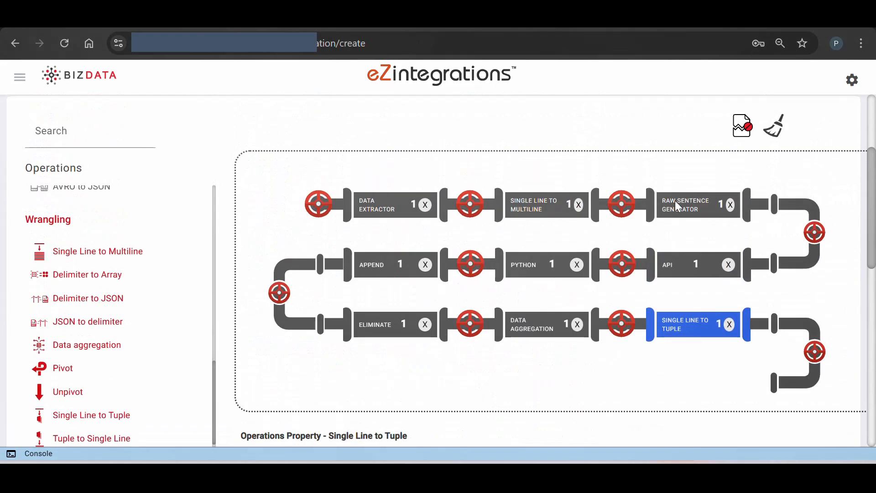
pyautogui.scroll(-10, 581, 386)
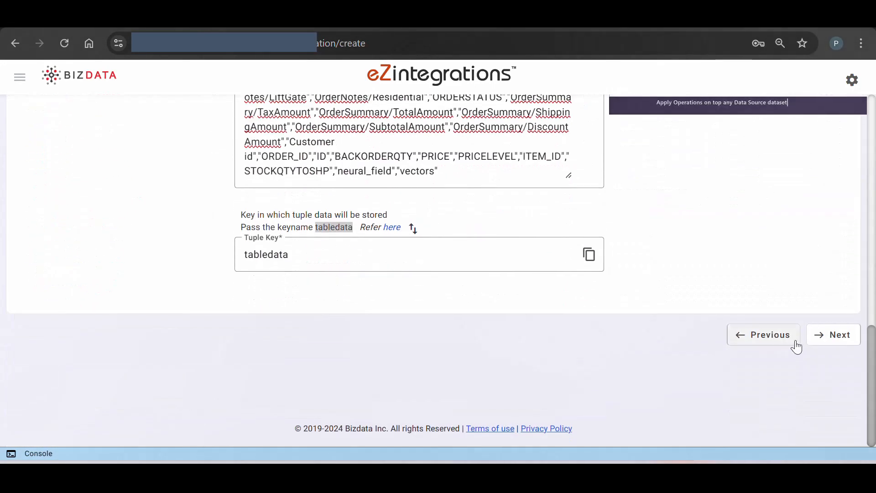
pyautogui.click(827, 344)
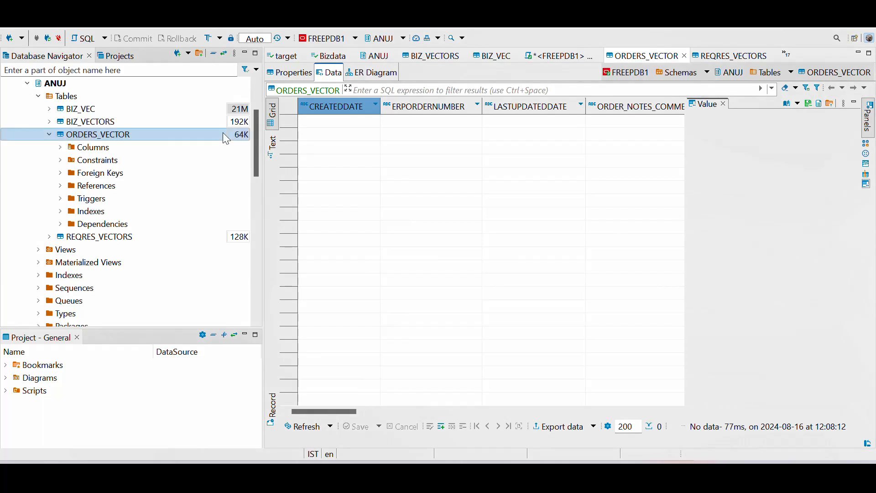
# Switch to the database client and examine the columns of the ORDERS_VECTOR table in the ANUJ schema
pyautogui.click(135, 133)
pyautogui.hscroll(10, 434, 277)
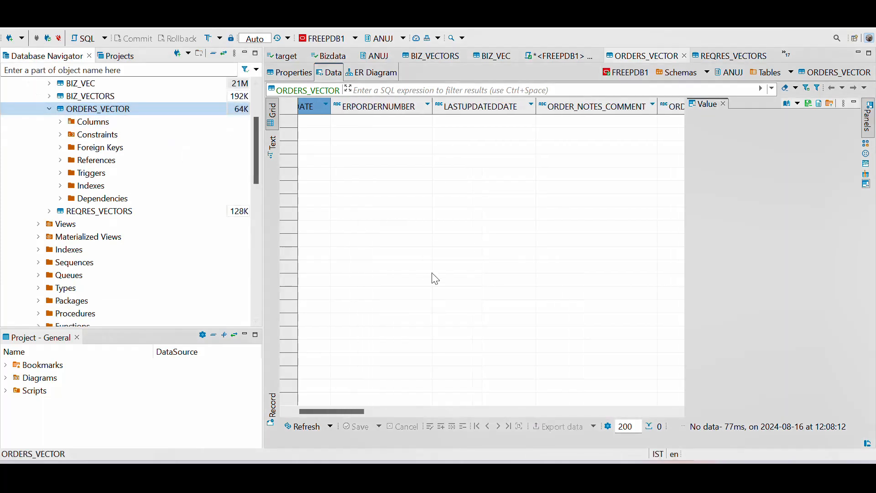
pyautogui.hscroll(-10, 435, 278)
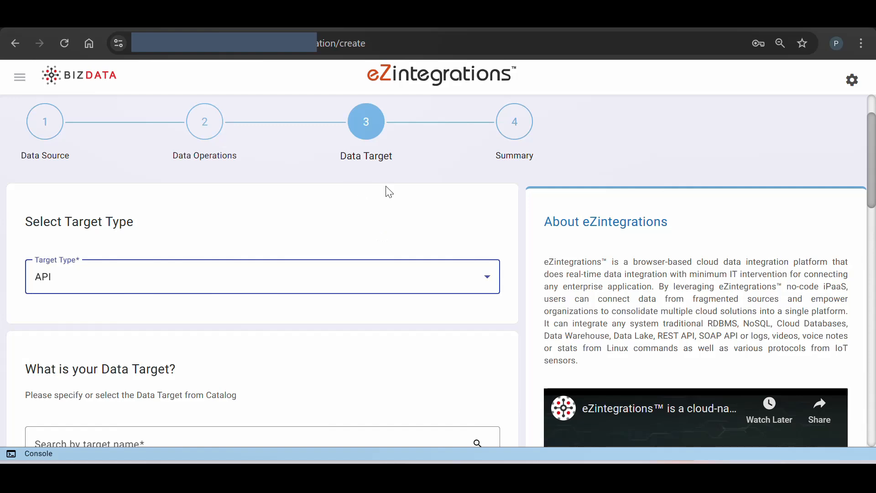
# Back in eZintegrations, set the target type to Database and choose Oracle Database storage with version Latest
pyautogui.click(372, 281)
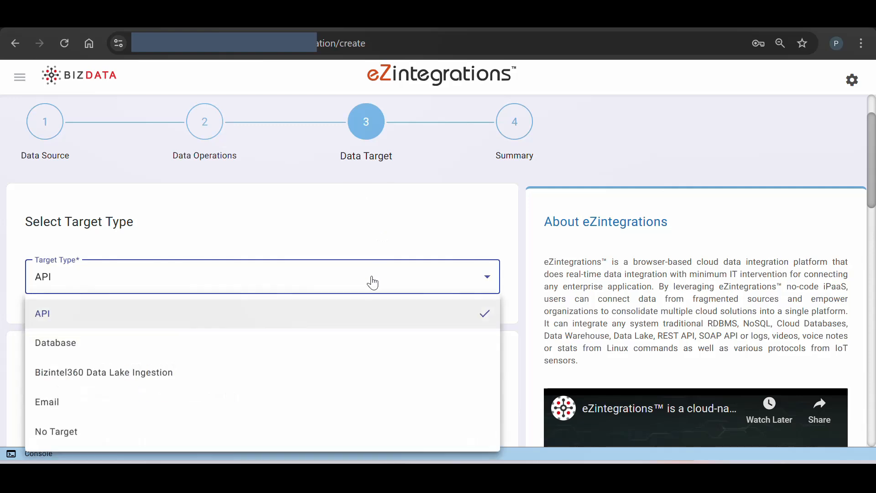
pyautogui.click(268, 344)
pyautogui.scroll(-2, 316, 382)
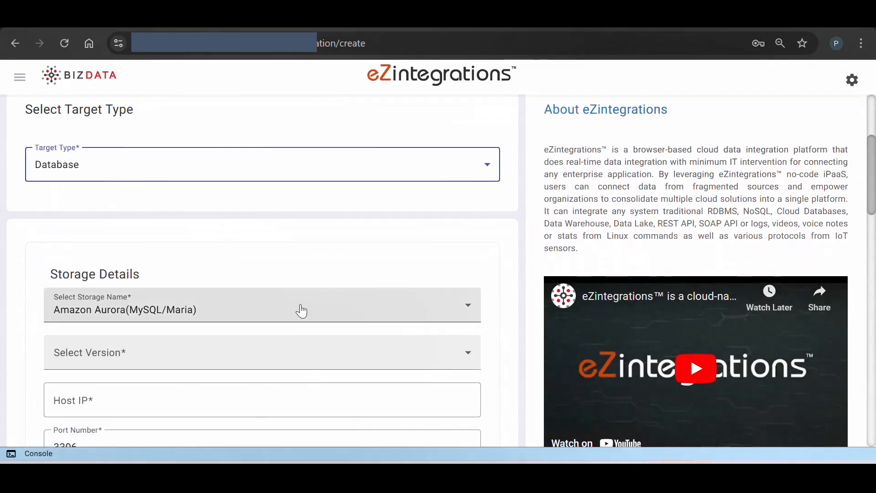
pyautogui.click(301, 311)
pyautogui.scroll(-1, 289, 272)
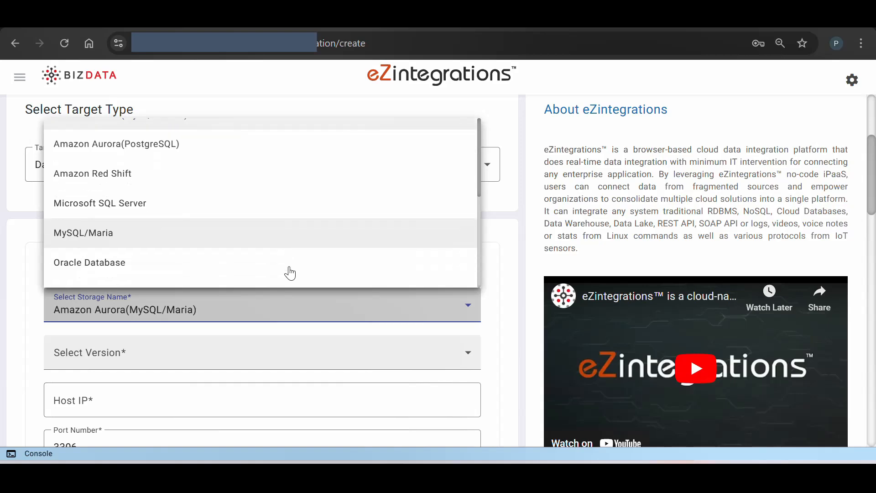
pyautogui.click(267, 254)
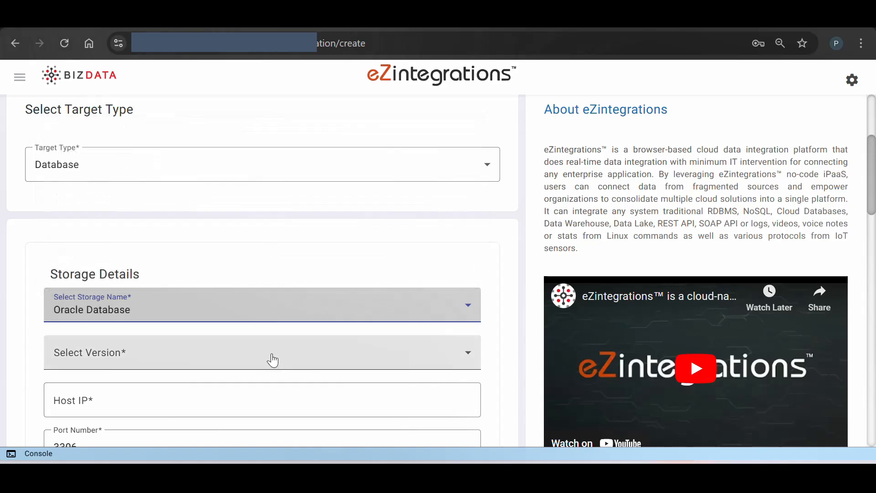
pyautogui.click(270, 358)
pyautogui.click(247, 393)
# Fill in the Oracle host IP, port number, schema name, user name and password, and set the tuple key to ['tabledata']
pyautogui.scroll(-5, 240, 396)
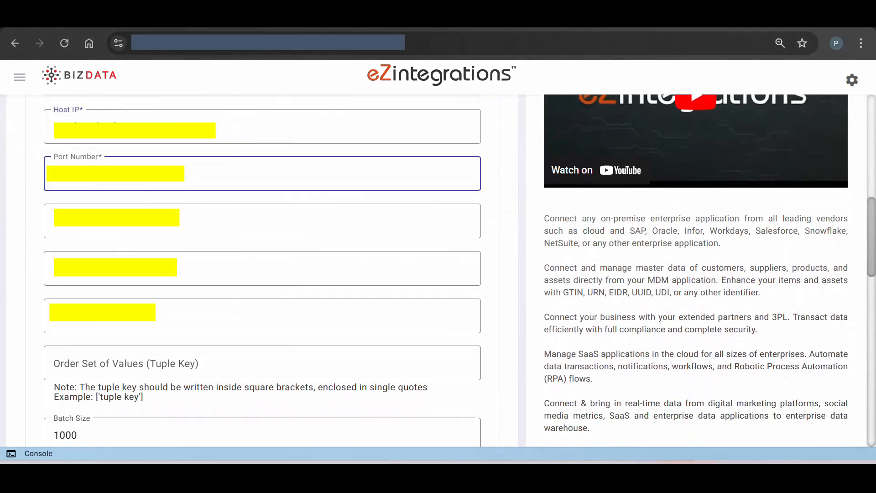
pyautogui.click(263, 220)
pyautogui.press('Tab')
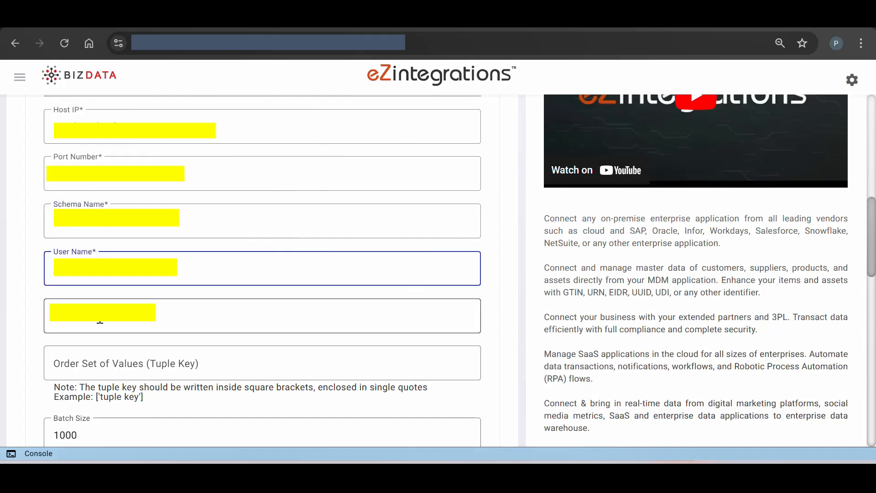
pyautogui.press('Tab')
pyautogui.click(162, 365)
pyautogui.write("['tabledata']")
# Paste an SQL insert statement mapping the order keys from "CREATEDDATE" through "vectors" to the table columns, and proceed to the summary
pyautogui.scroll(-1, 162, 372)
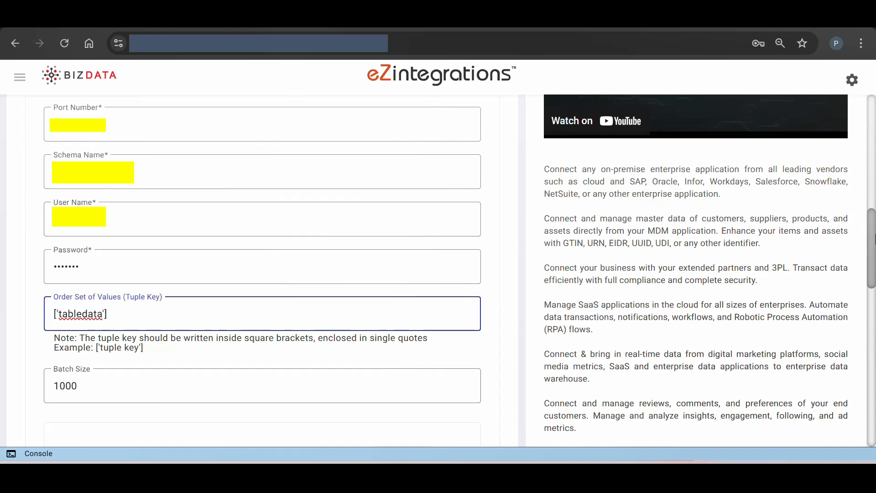
pyautogui.moveTo(874, 238); pyautogui.dragTo(874, 313)
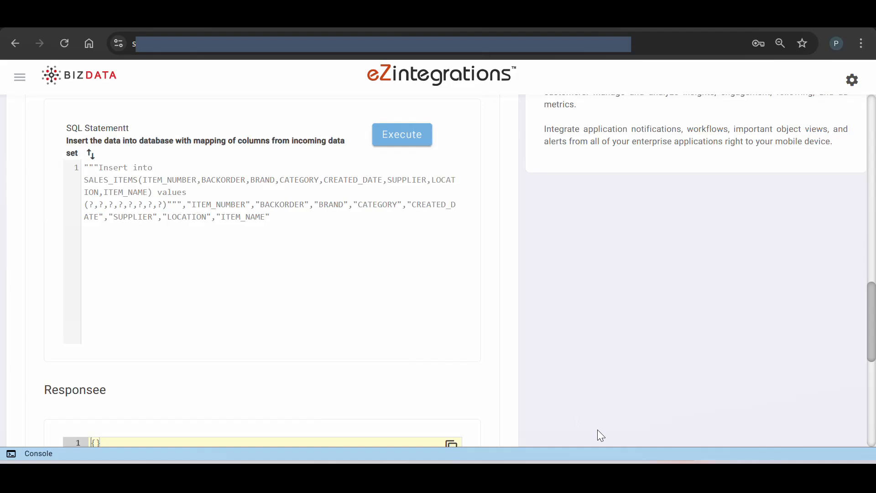
pyautogui.hotkey('ctrl', 'a')
pyautogui.hotkey('ctrl', 'v')
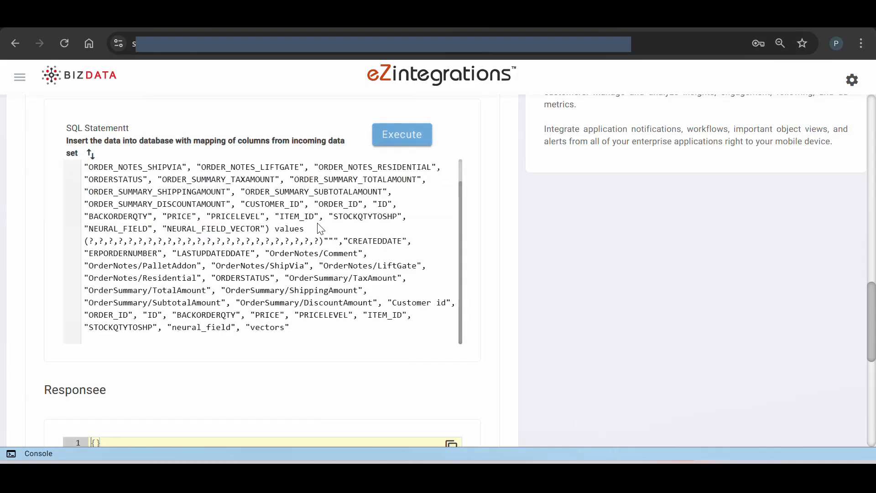
pyautogui.scroll(-10, 365, 274)
pyautogui.click(496, 357)
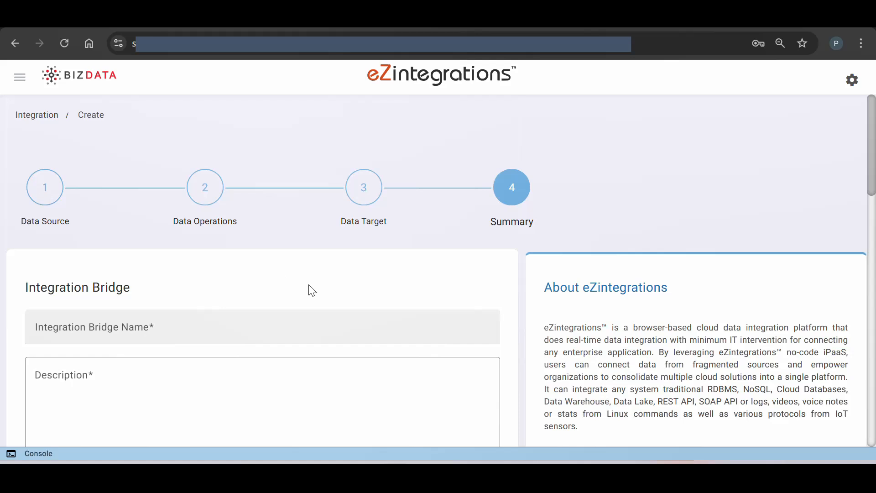
# Name the integration bridge "Integration with Oracle Vector Database" and paste its description
pyautogui.scroll(-1, 334, 268)
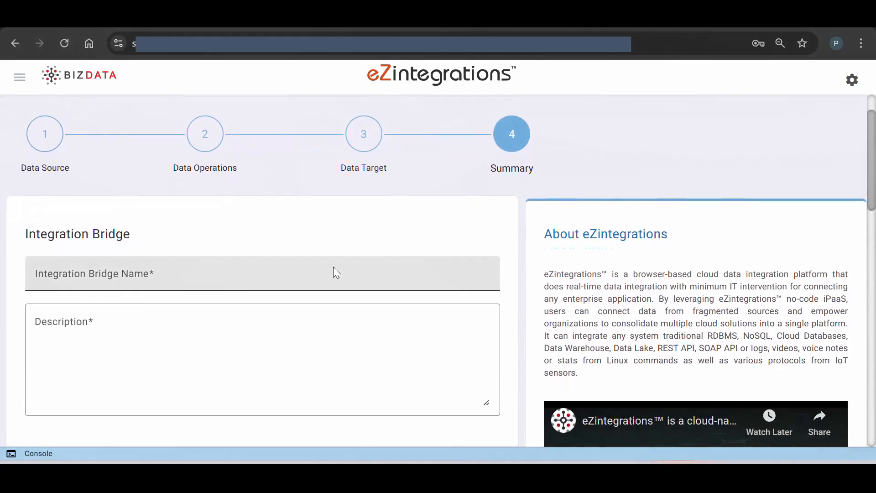
pyautogui.click(225, 277)
pyautogui.write('Integration with Oracle Vector Database')
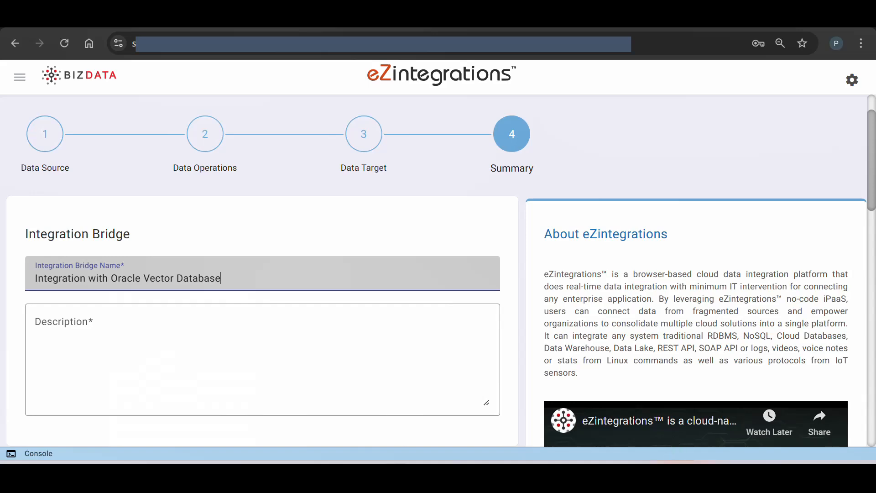
pyautogui.click(283, 338)
pyautogui.write('Ingesting data into Oracle Vector Database')
# Set the schedule interval of the integration bridge to 60000 seconds
pyautogui.scroll(-8, 286, 340)
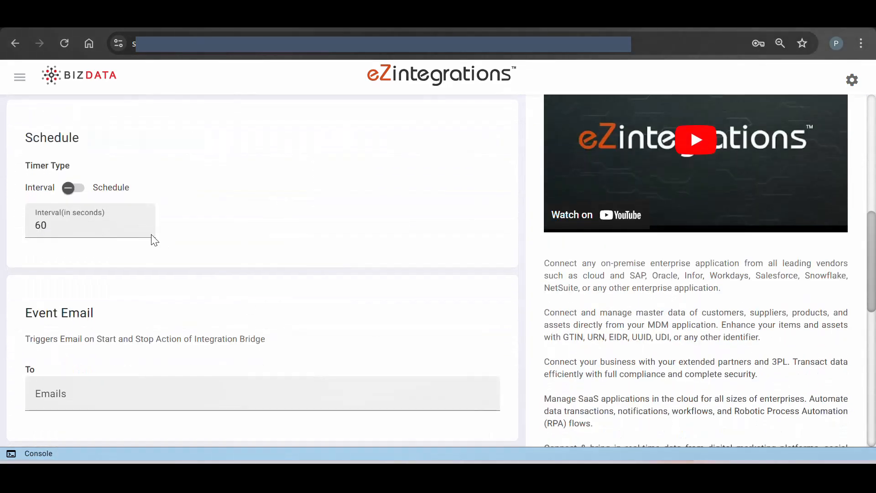
pyautogui.click(102, 234)
pyautogui.write('000')
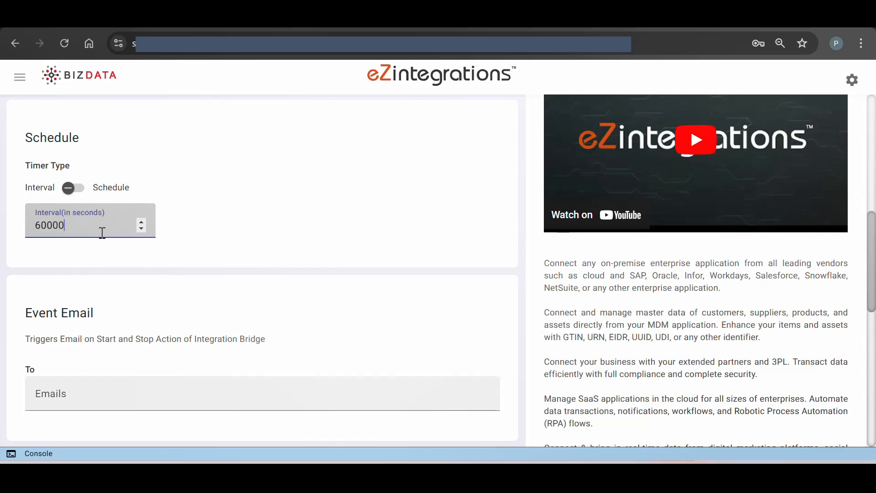
# Submit the integration bridge and start "Integration with Oracle Vector Database" from the bridge list
pyautogui.scroll(-10, 103, 233)
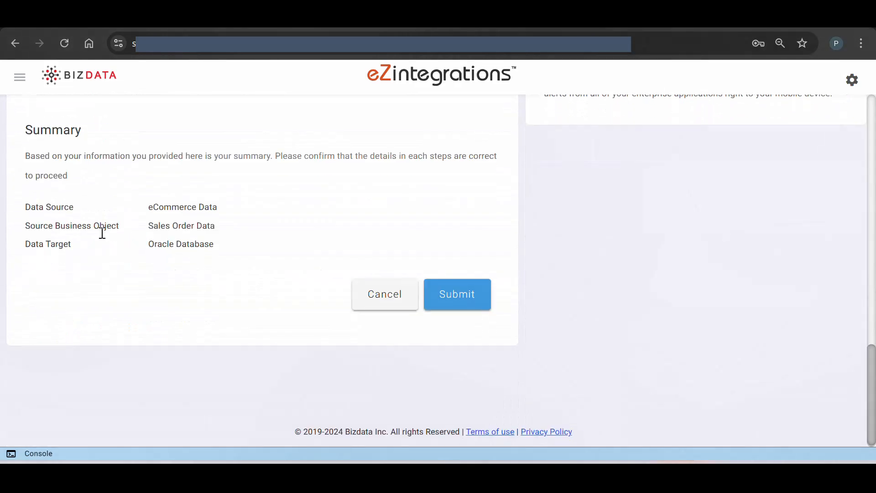
pyautogui.click(469, 299)
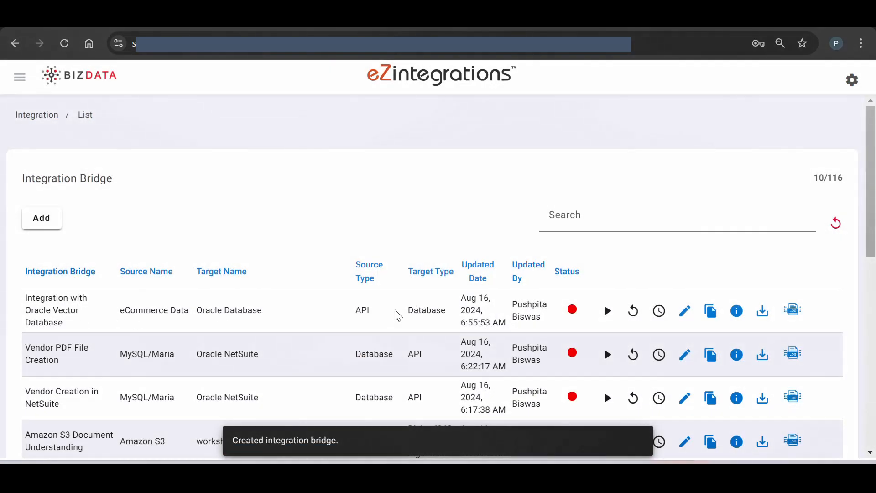
pyautogui.click(608, 311)
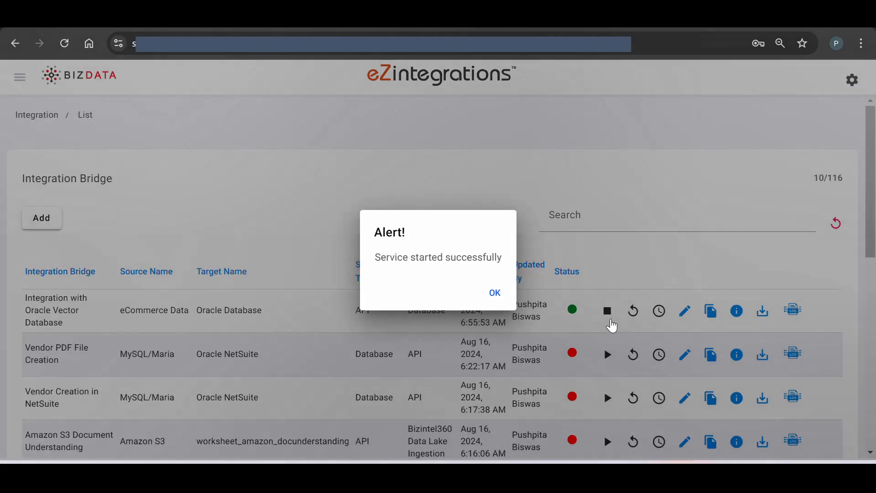
pyautogui.click(496, 294)
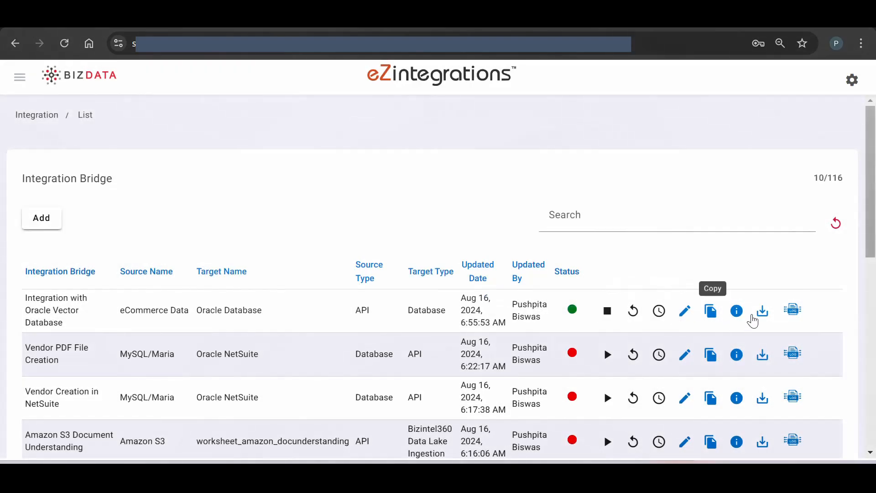
# Open the log of the "Integration with Oracle Vector Database" bridge to check how its records are processed
pyautogui.click(794, 311)
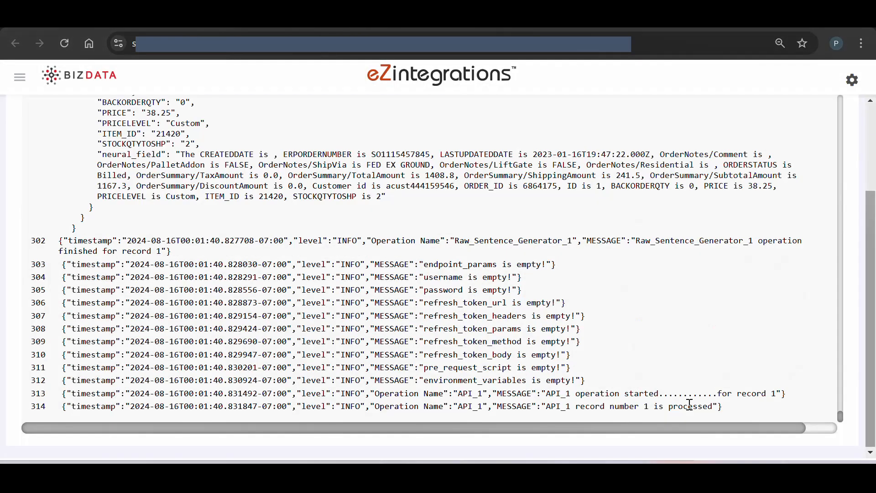
# Switch to DBeaver and refresh the ORDERS_VECTOR table to load the rows inserted by the bridge
pyautogui.click(676, 477)
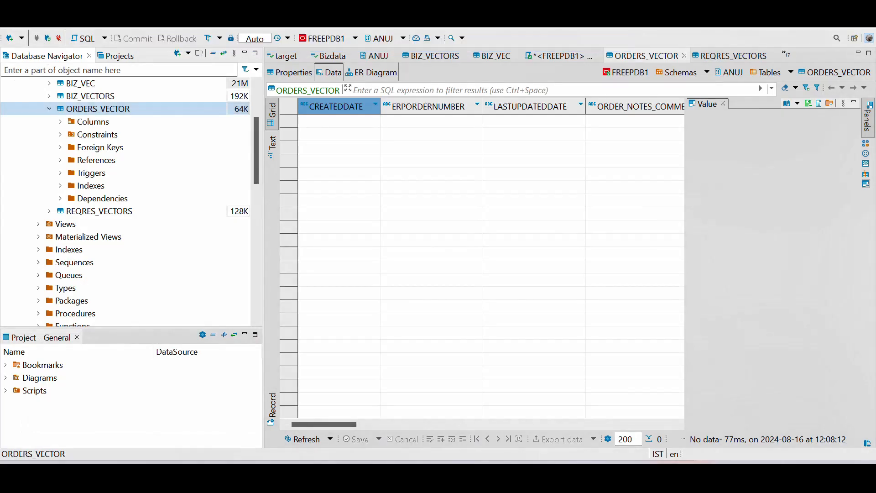
pyautogui.rightClick(133, 109)
pyautogui.click(178, 366)
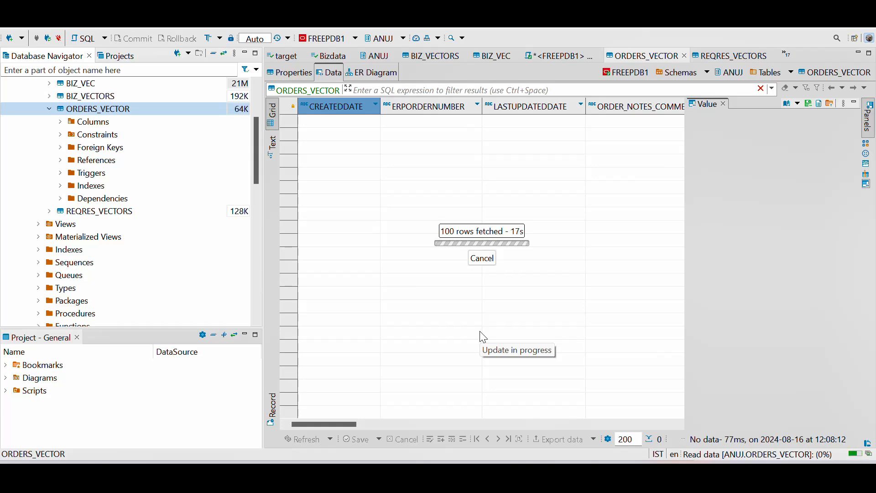
# Examine the full NEURAL_FIELD text of the first ORDERS_VECTOR row through to its end
pyautogui.hscroll(15, 487, 183)
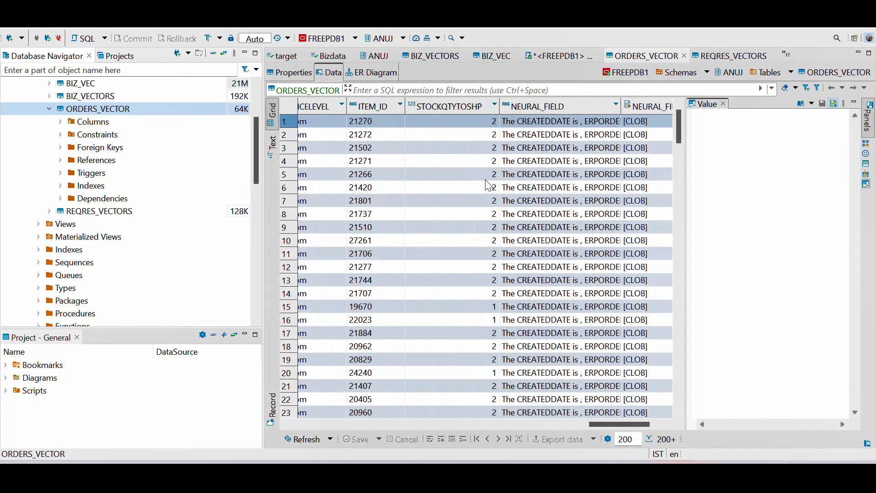
pyautogui.click(571, 128)
pyautogui.hscroll(10, 779, 150)
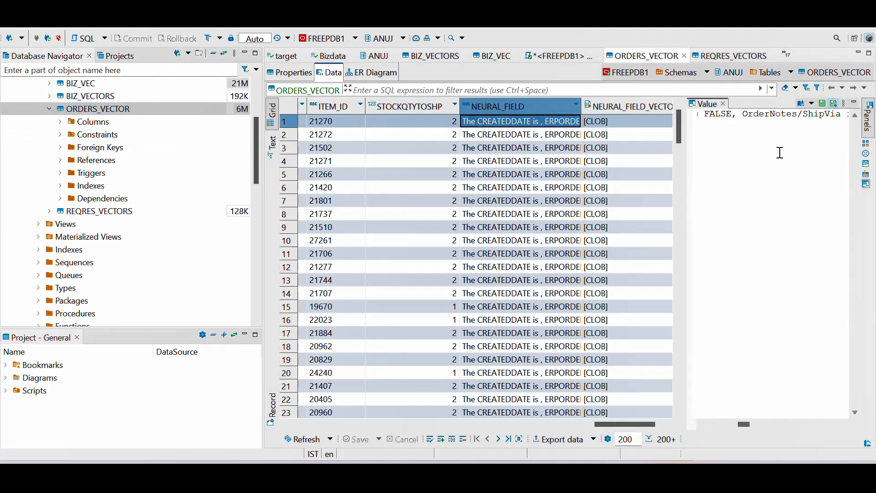
pyautogui.hscroll(15, 780, 153)
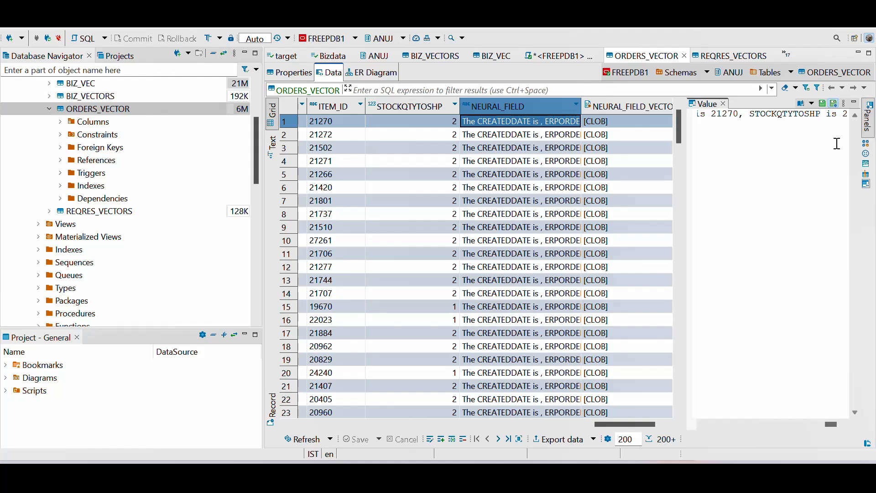
# Examine the full NEURAL_FIELD_VECTOR value of the first ORDERS_VECTOR row through to its last number
pyautogui.click(624, 122)
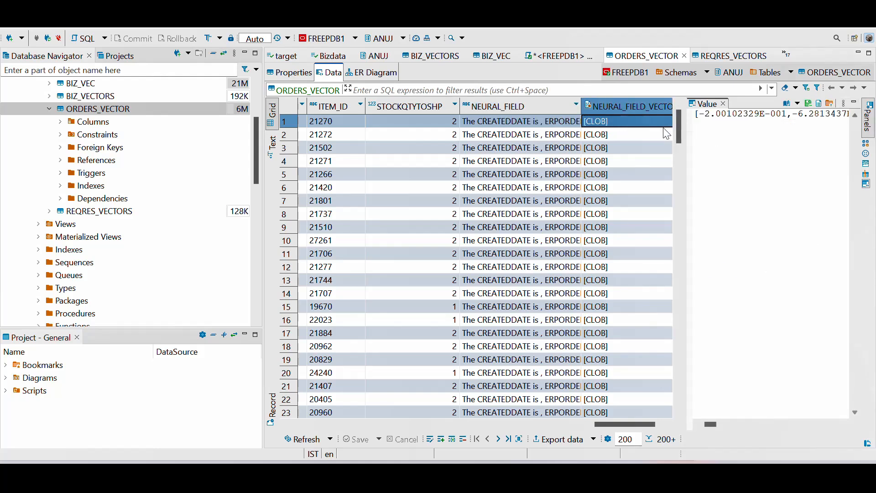
pyautogui.hscroll(1, 664, 127)
pyautogui.hscroll(2, 667, 133)
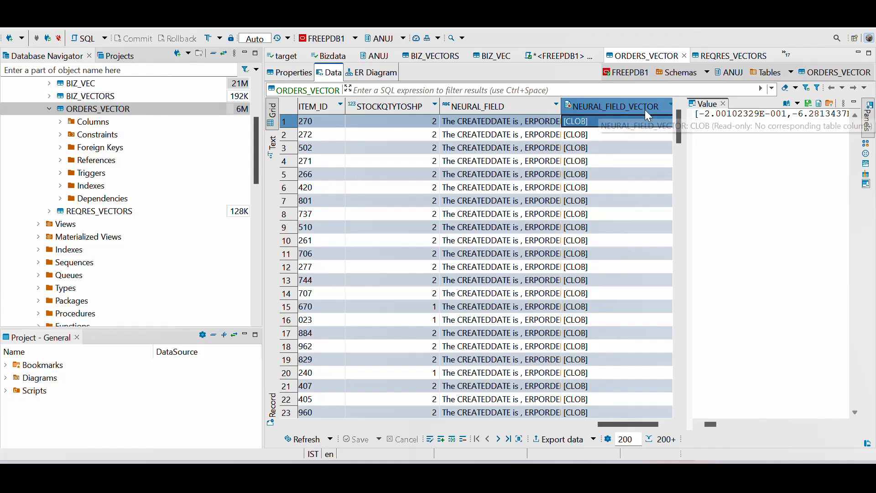
pyautogui.hscroll(5, 783, 129)
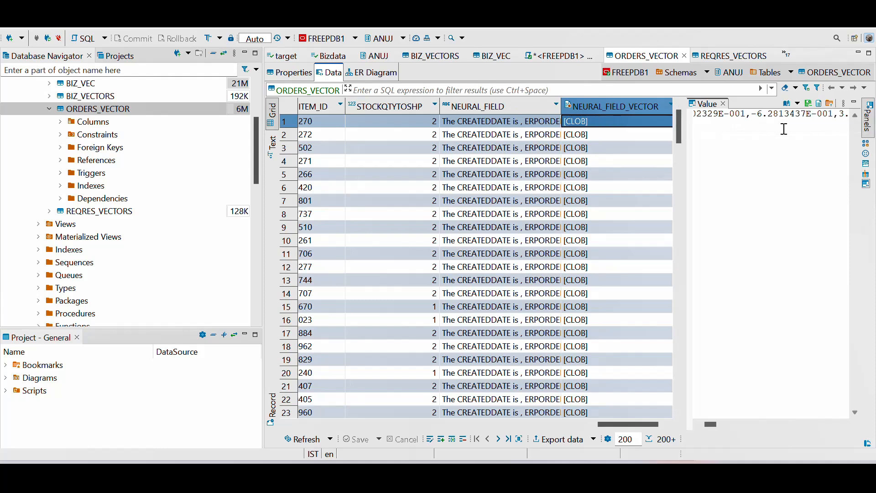
pyautogui.moveTo(711, 425); pyautogui.dragTo(840, 430)
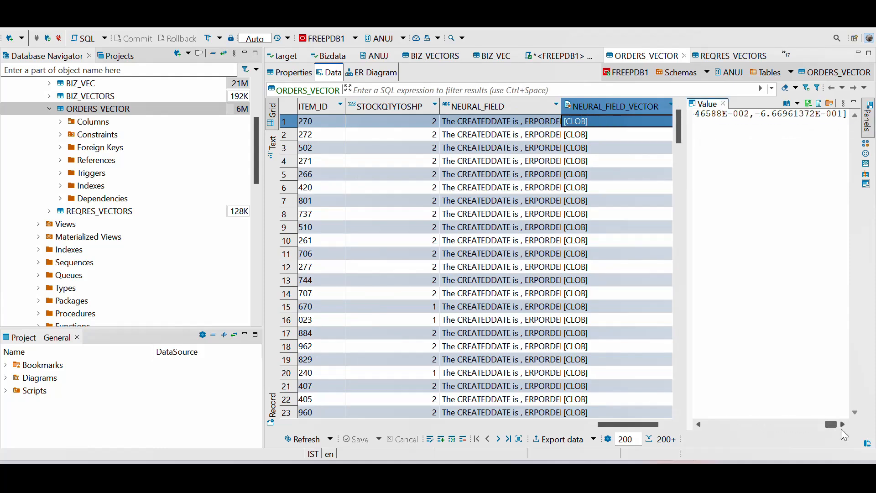